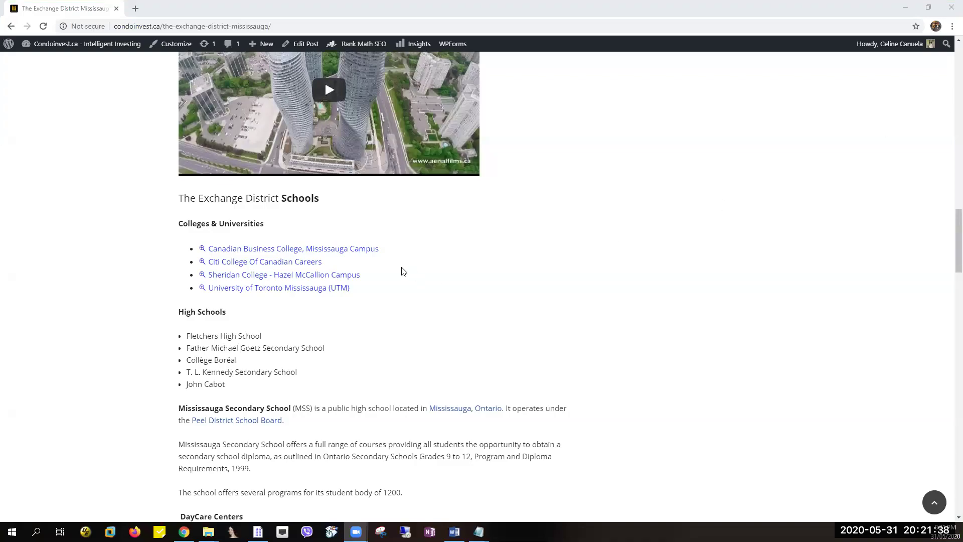
Step: Highlight the college and High Schools lists on the published post page
scroll(545, 266, "up", 7)
scroll(555, 217, "down", 4)
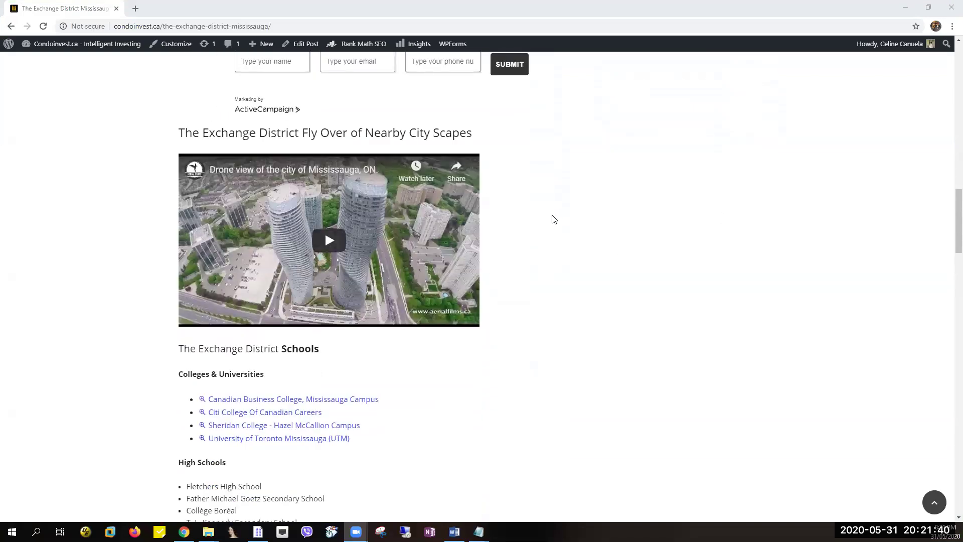
scroll(536, 190, "down", 4)
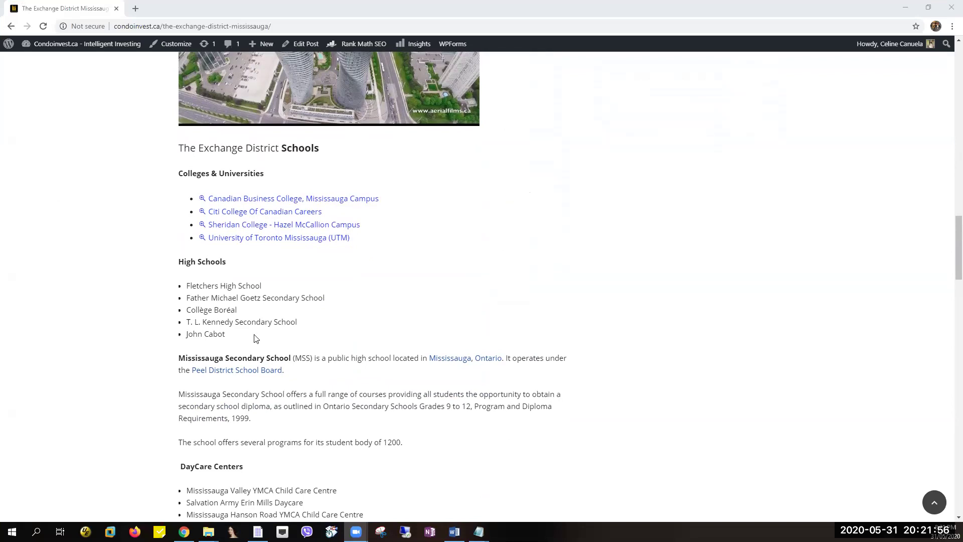
left_click(283, 144)
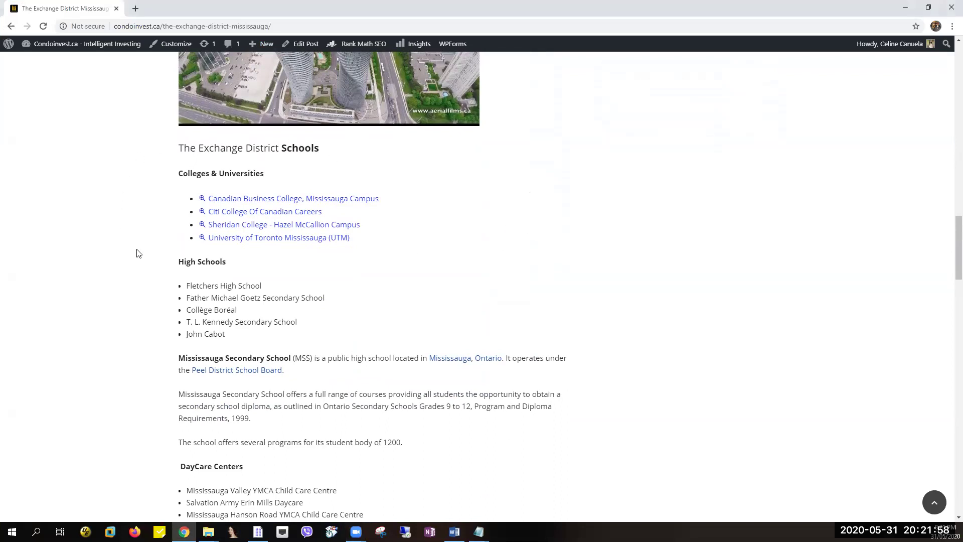
left_click_drag(150, 274, 516, 277)
left_click(440, 216)
left_click_drag(381, 201, 413, 267)
left_click(417, 255)
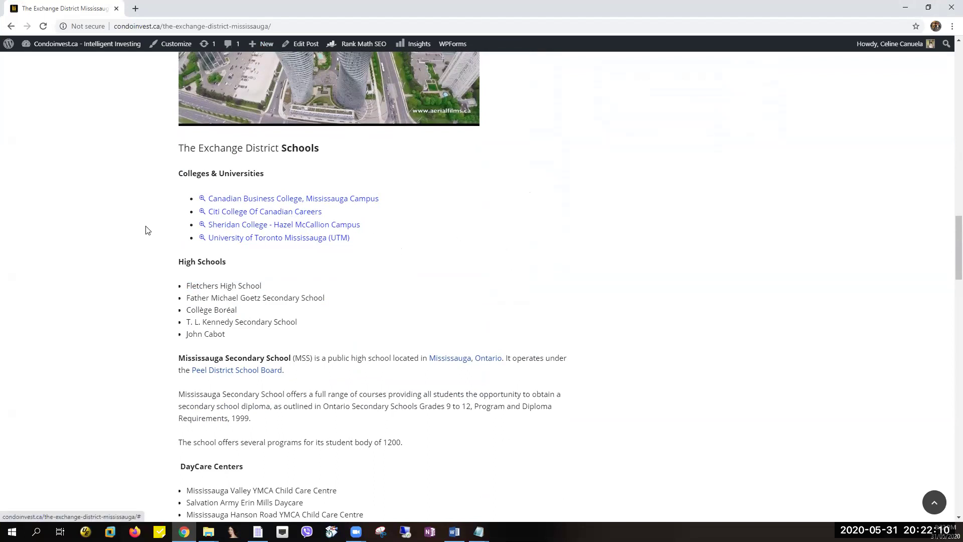
Step: Expand and collapse the Canadian Business College description to test its toggle
left_click(202, 200)
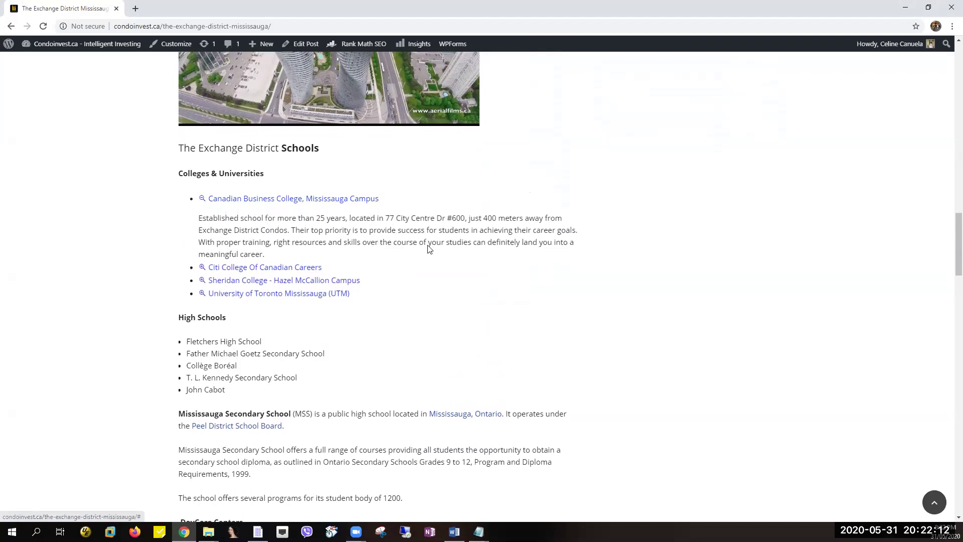
left_click_drag(279, 257, 183, 226)
left_click(202, 201)
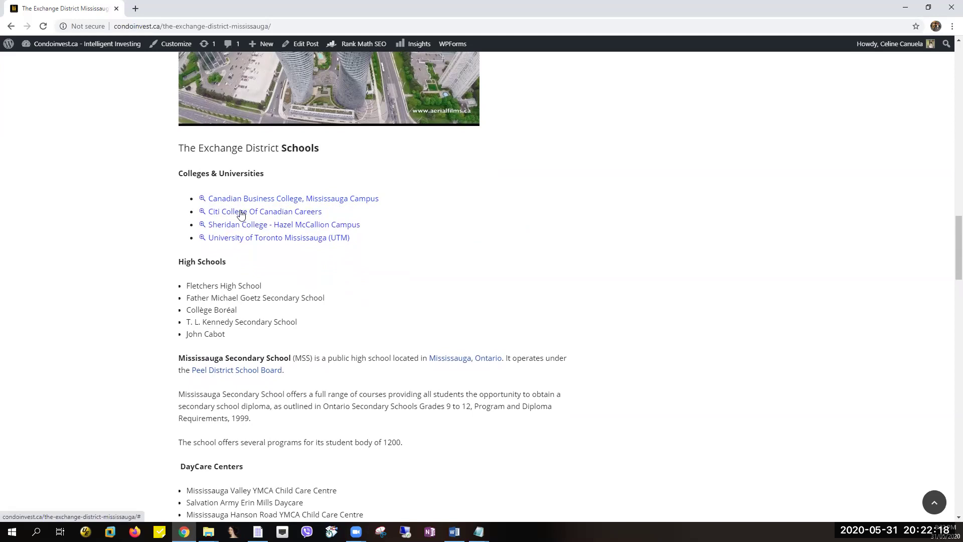
left_click(203, 200)
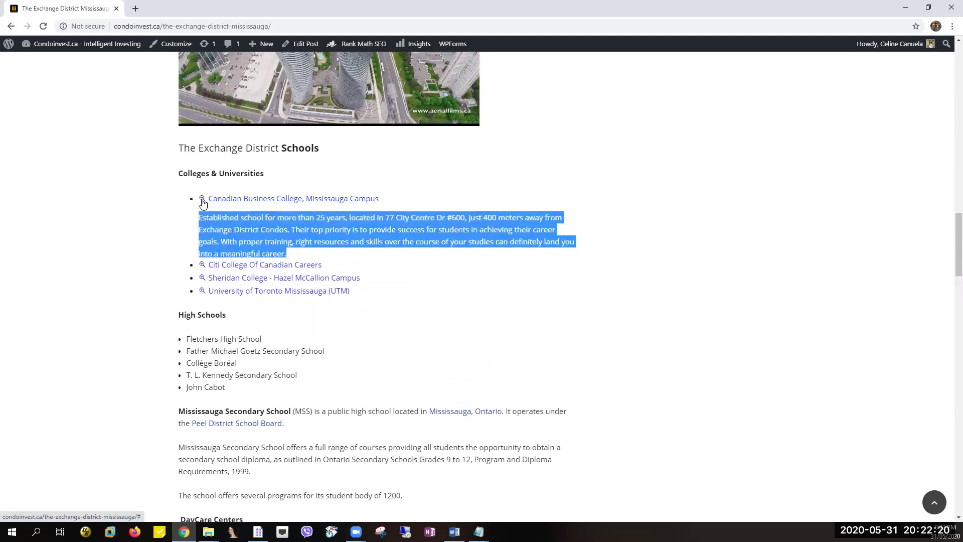
left_click(202, 201)
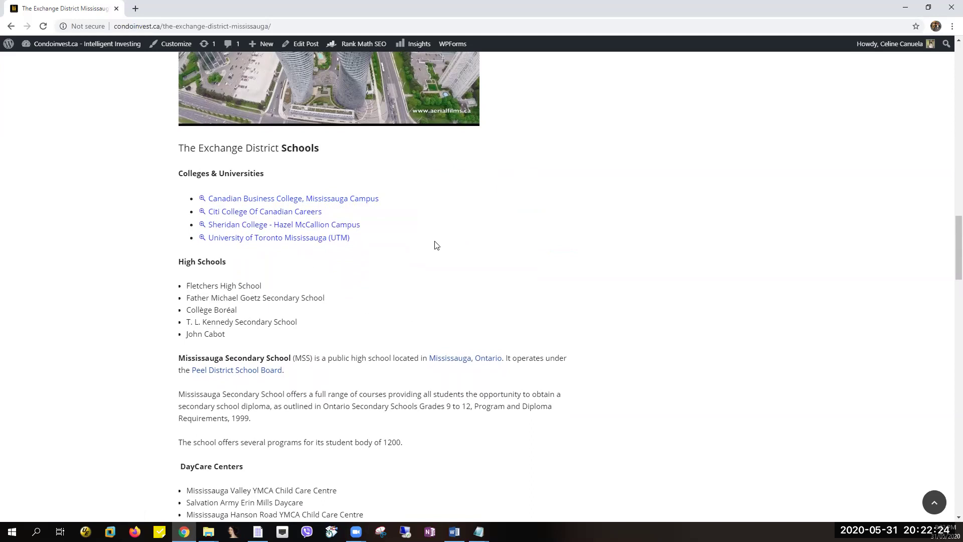
scroll(437, 248, "up", 5)
scroll(484, 279, "down", 3)
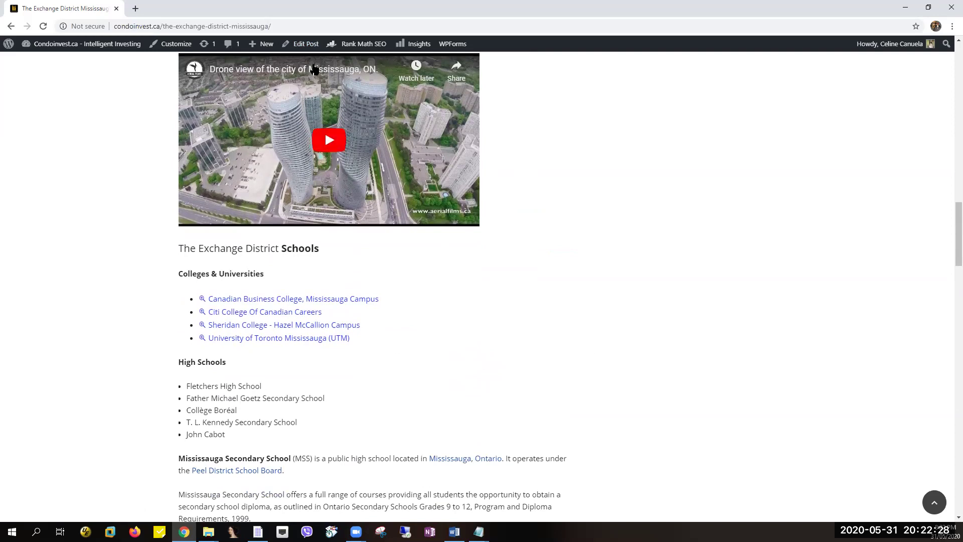
Step: Open The Exchange District Mississauga 2 post for editing in the visual editor
left_click(311, 50)
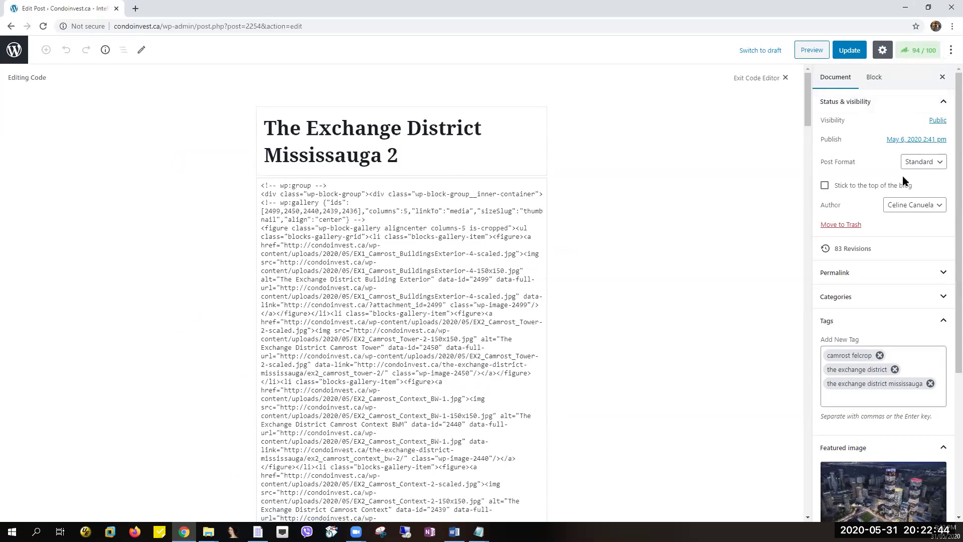
left_click(950, 52)
left_click(888, 199)
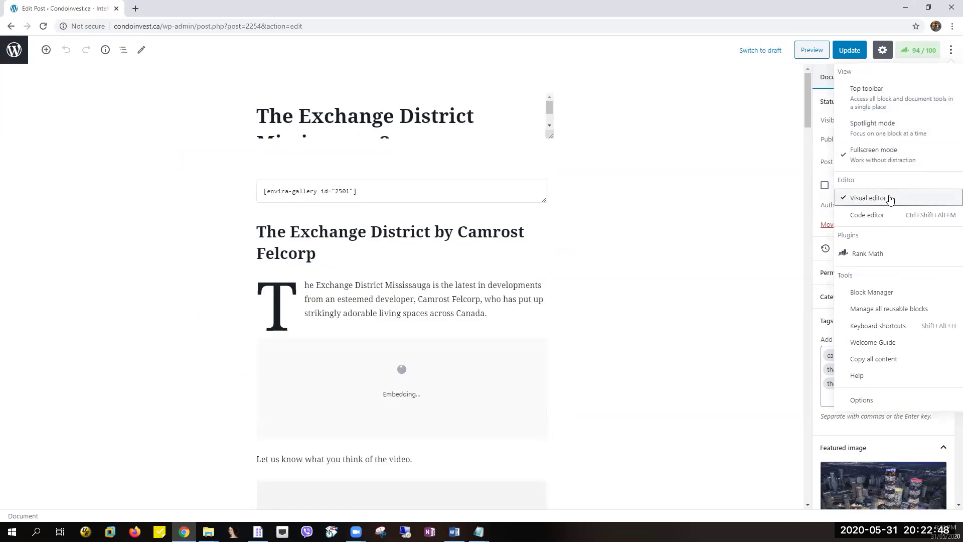
left_click(687, 305)
Step: Look over the Schools section, then return to the admin Posts list
scroll(652, 301, "down", 4)
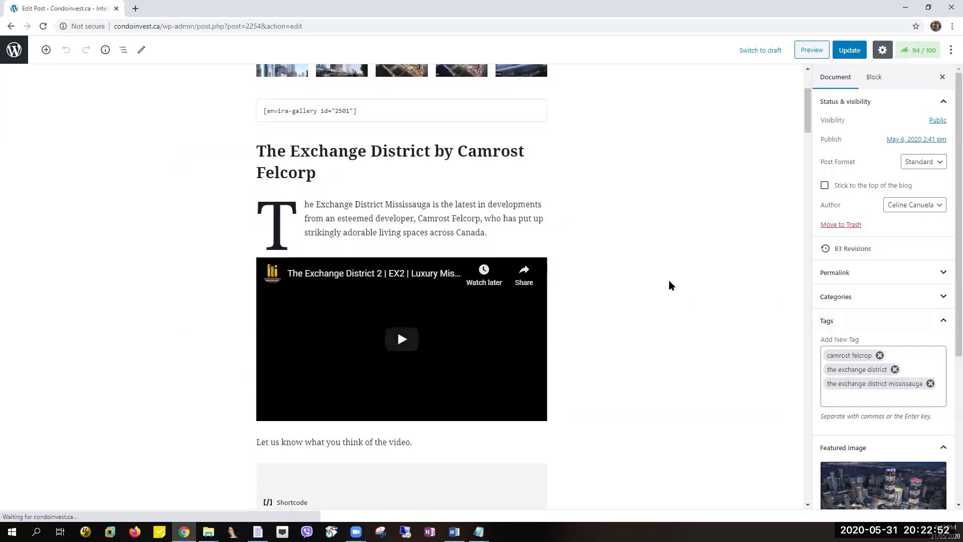
scroll(699, 304, "down", 10)
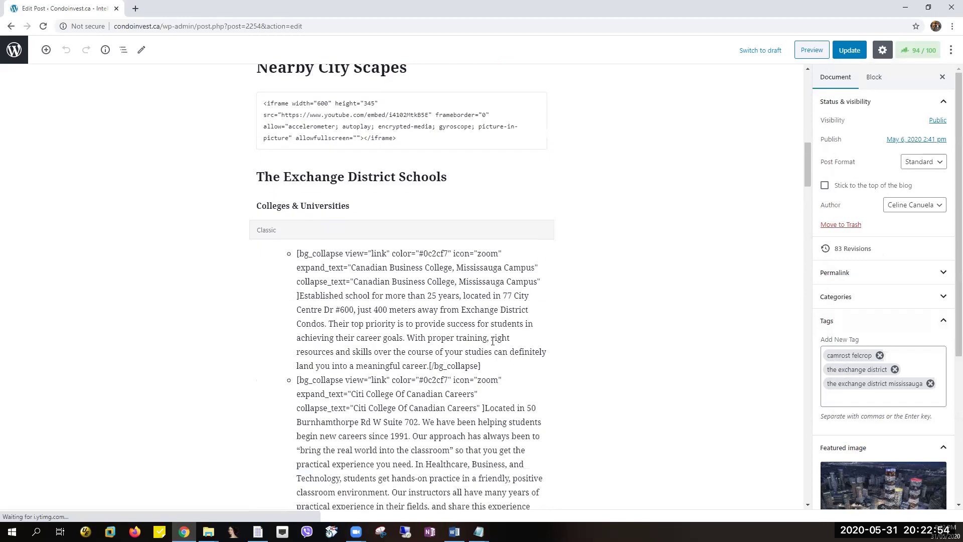
scroll(587, 290, "up", 5)
left_click(13, 58)
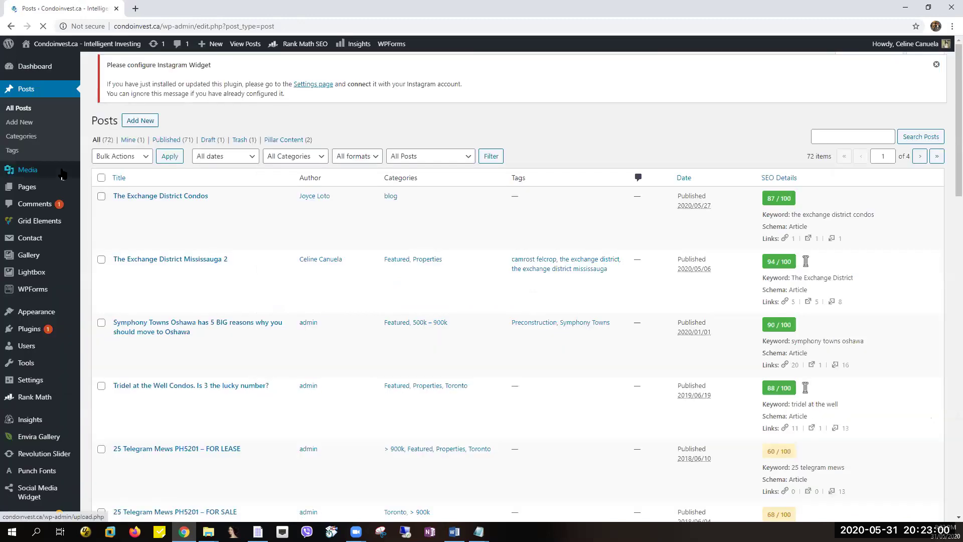
Step: Find Show-Hide/Collapse-Expand in Installed Plugins and confirm it is active
left_click(33, 335)
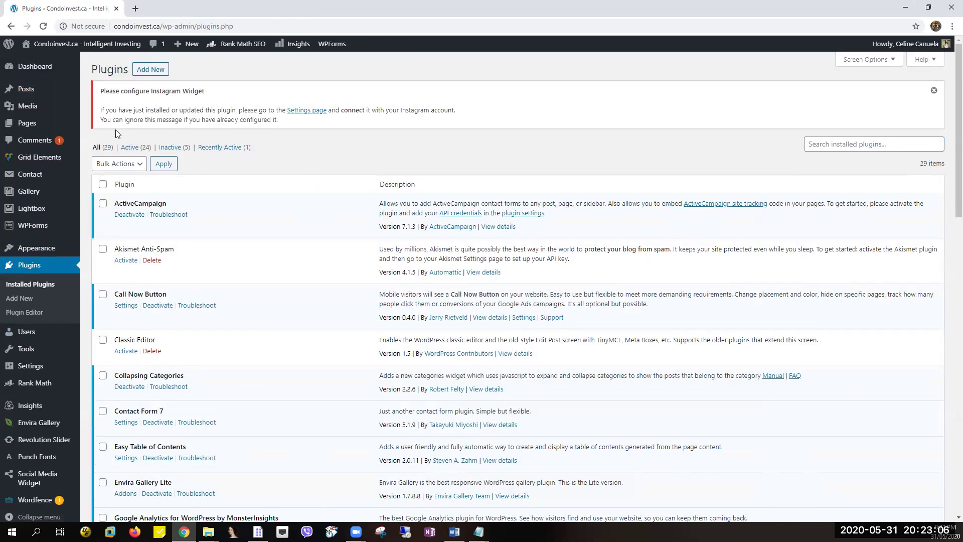
scroll(200, 183, "down", 9)
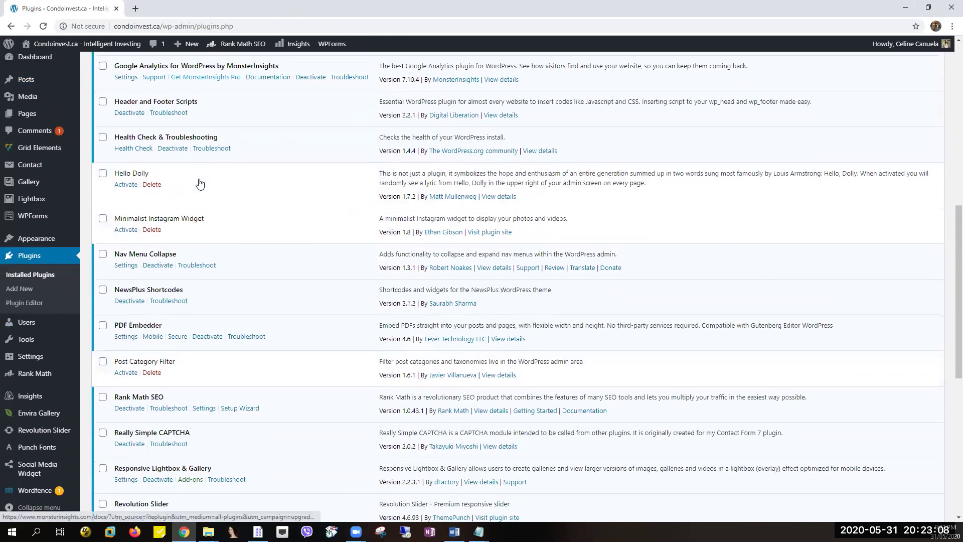
scroll(200, 185, "down", 7)
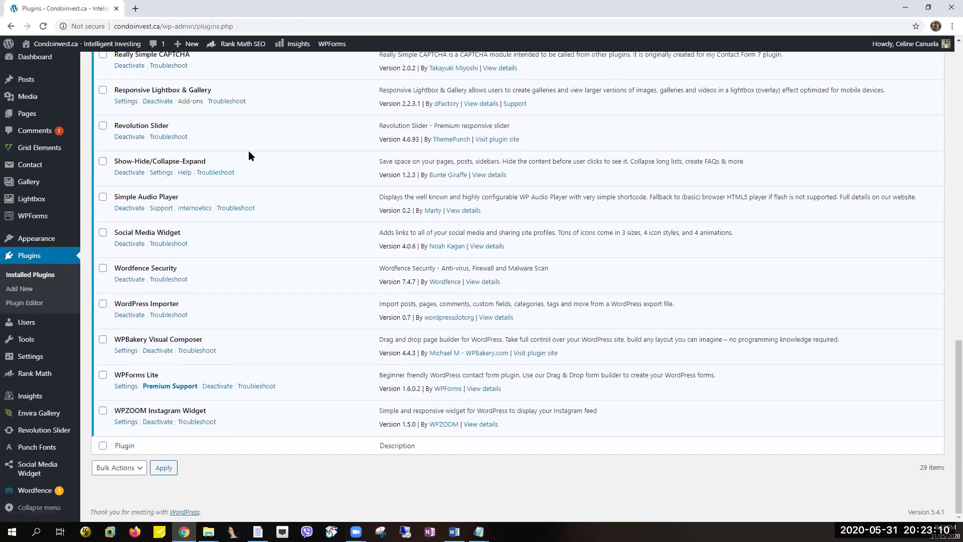
left_click_drag(125, 139, 107, 168)
left_click_drag(256, 157, 227, 193)
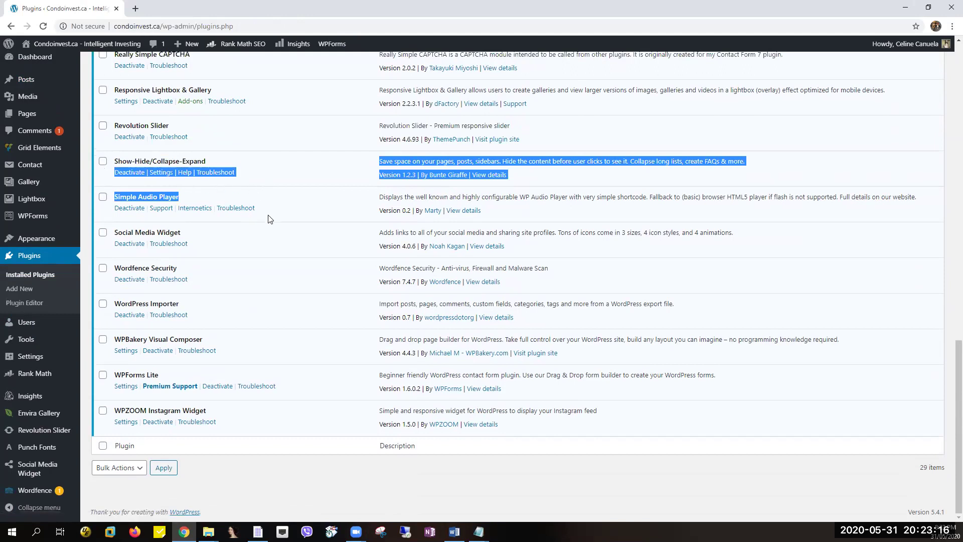
scroll(254, 218, "up", 15)
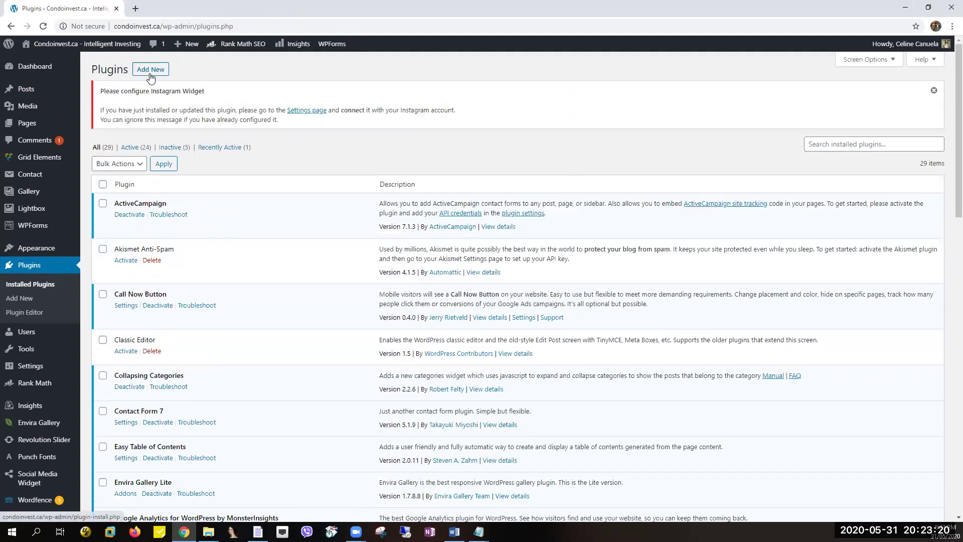
Step: Search the plugin directory for 'show' and locate the active Show-Hide / Collapse-Expand card
left_click(155, 72)
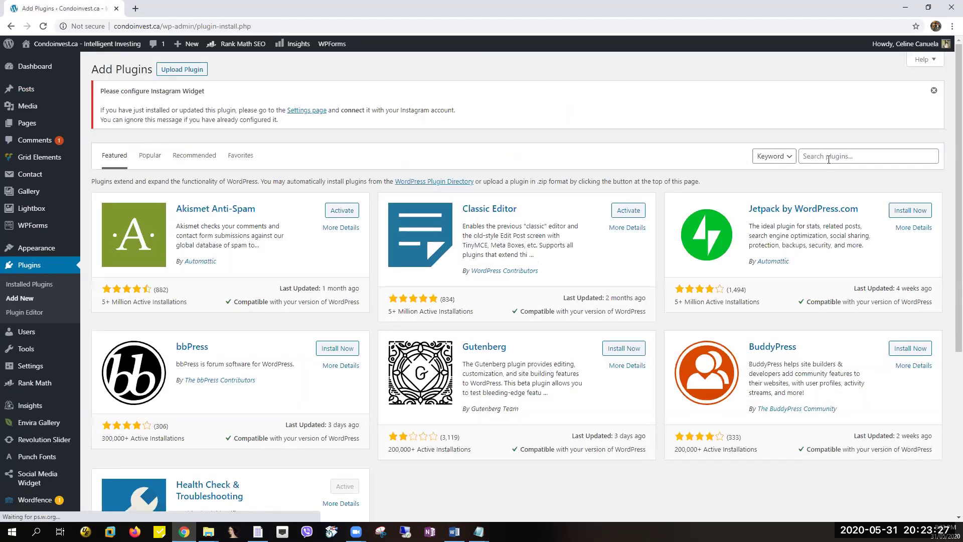
left_click(829, 157)
type("show")
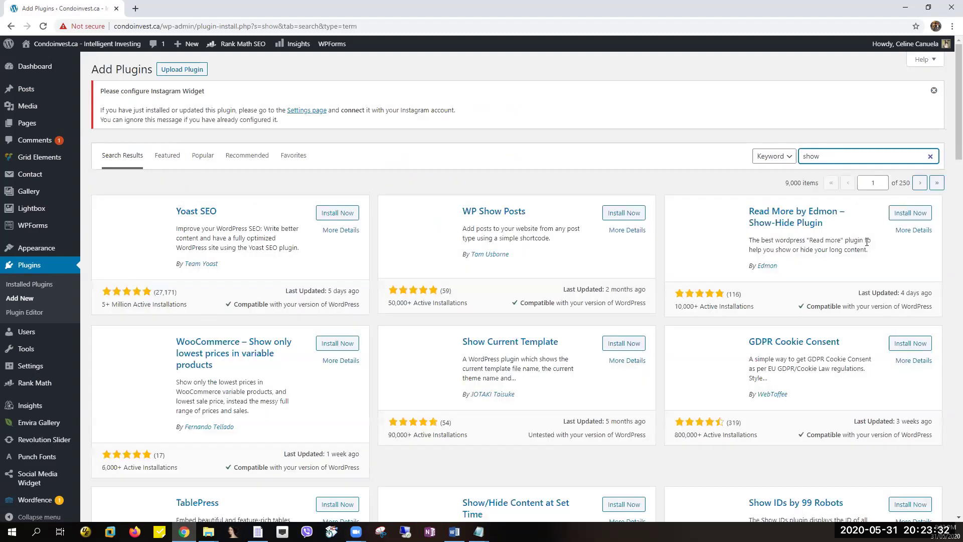
scroll(480, 277, "down", 10)
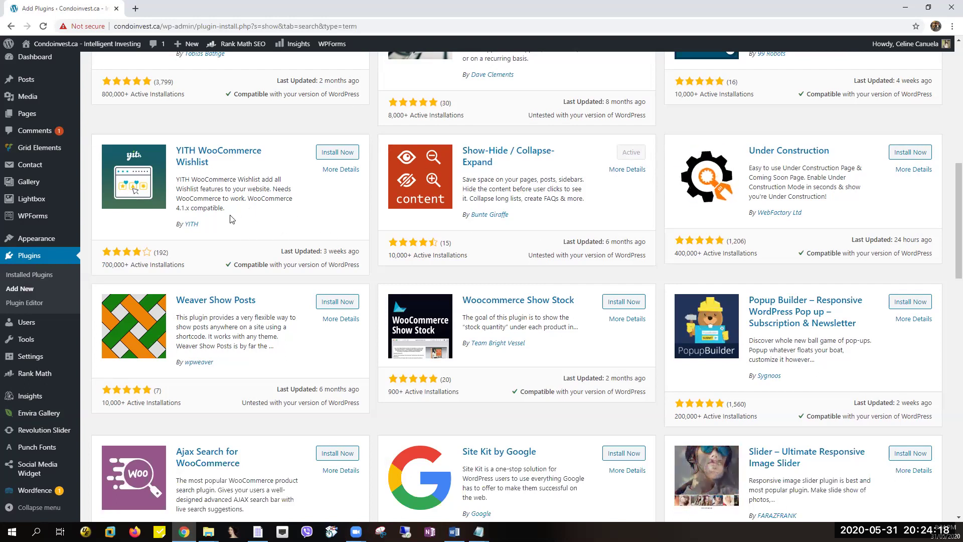
scroll(363, 224, "up", 2)
scroll(394, 222, "up", 5)
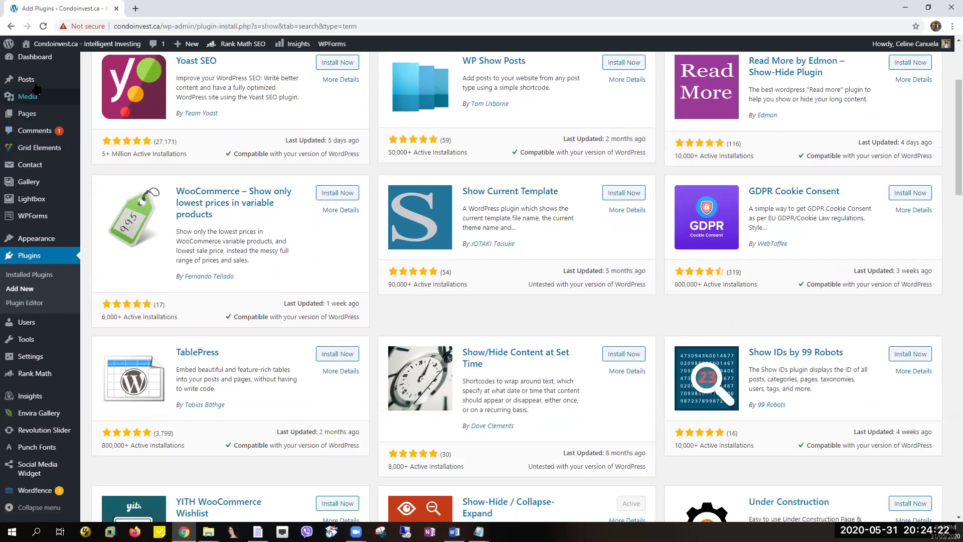
scroll(21, 172, "up", 2)
scroll(21, 172, "up", 1)
mouse_move(34, 90)
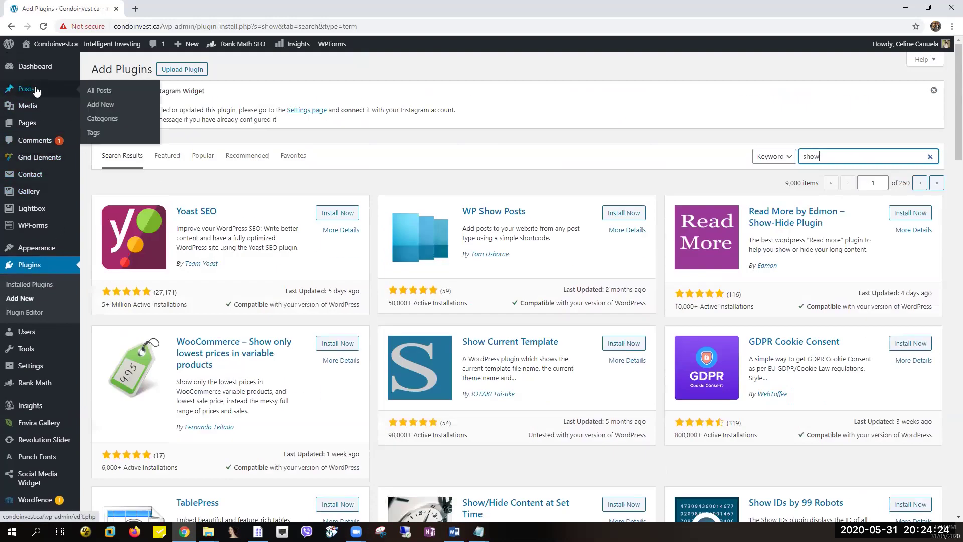
Step: Edit The Exchange District Mississauga 2 from All Posts and scroll to its Schools section
left_click(108, 92)
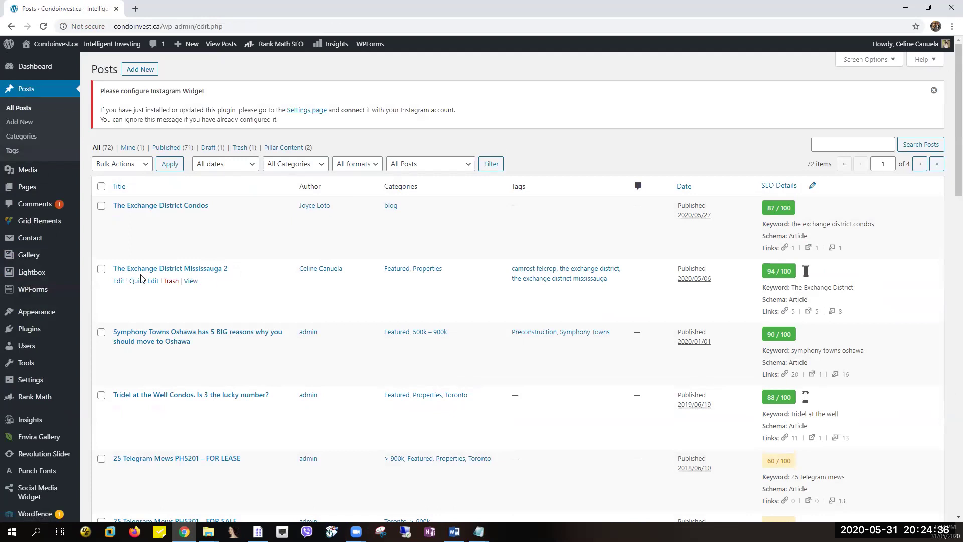
left_click(120, 282)
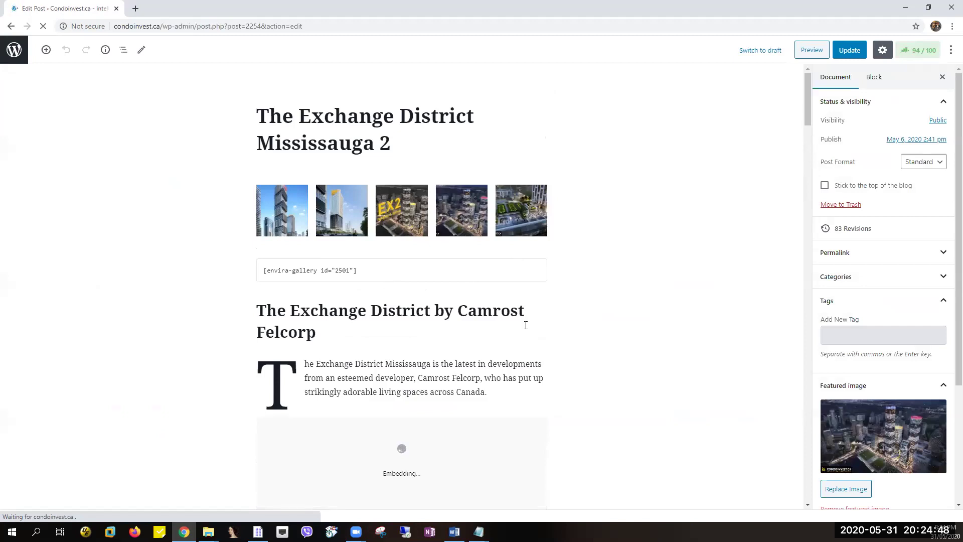
scroll(526, 326, "down", 4)
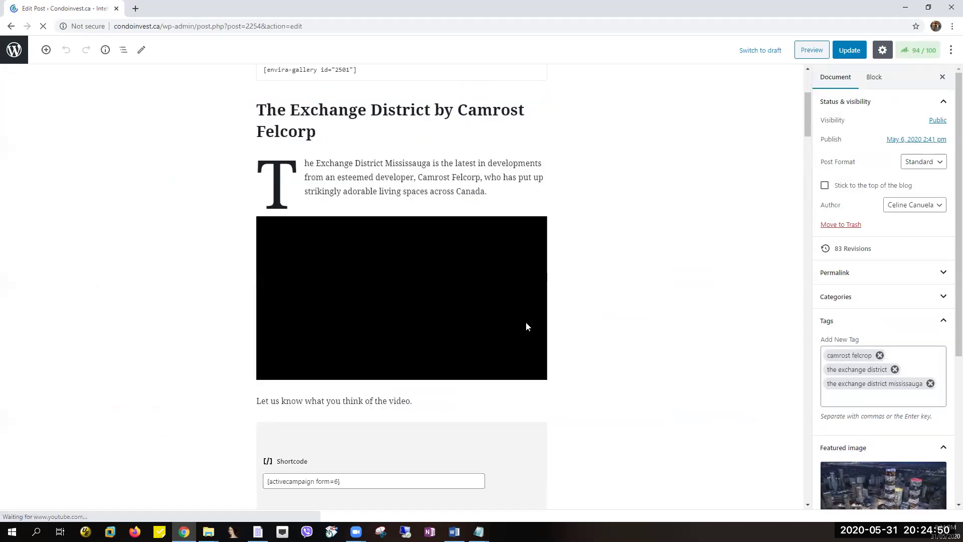
scroll(526, 326, "down", 10)
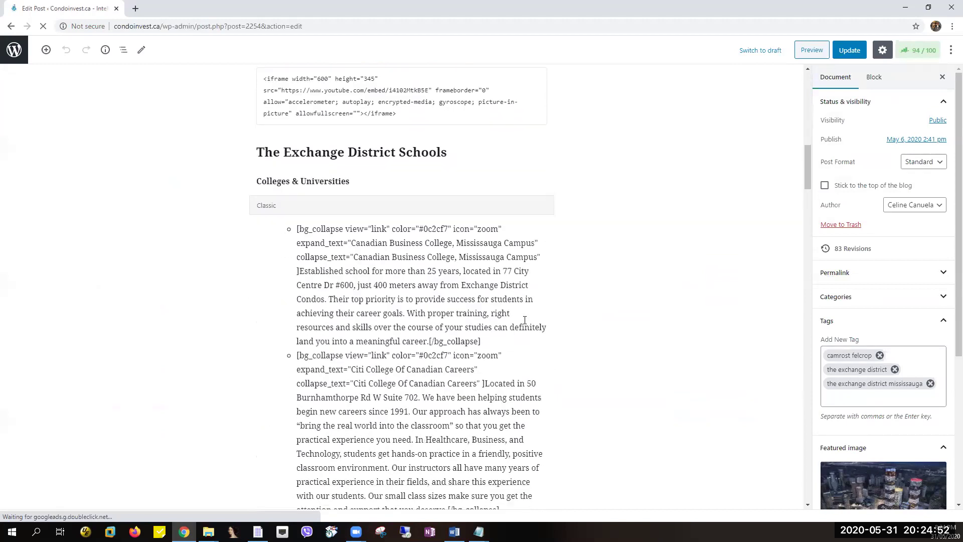
scroll(525, 320, "down", 3)
Step: Inspect the college bg_collapse shortcodes, then scroll down to the five-school High Schools list
scroll(525, 320, "up", 5)
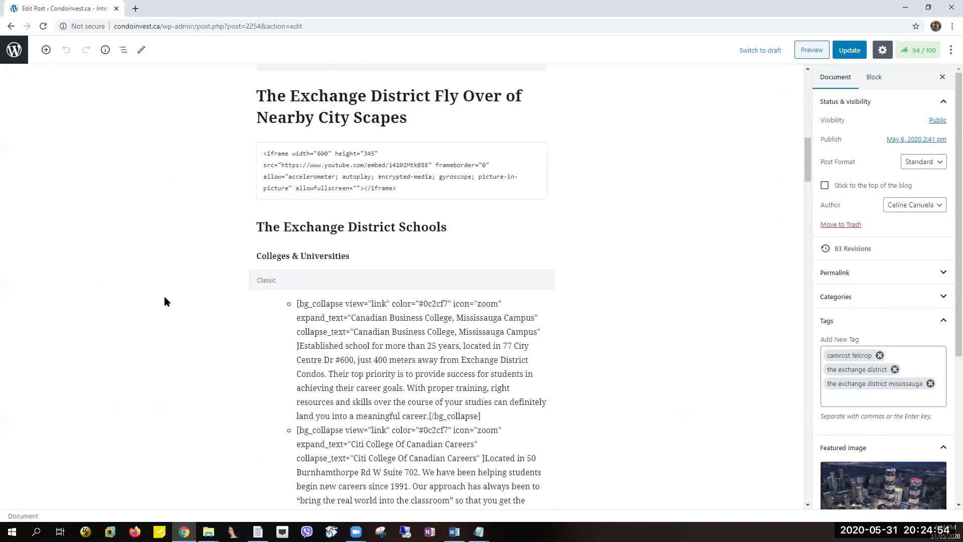
left_click_drag(299, 306, 391, 354)
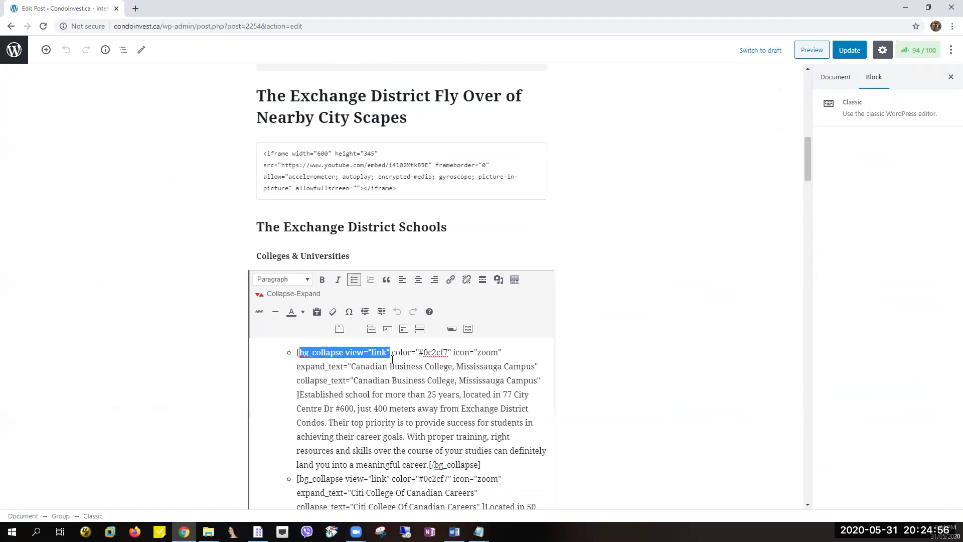
left_click(405, 390)
scroll(336, 258, "down", 3)
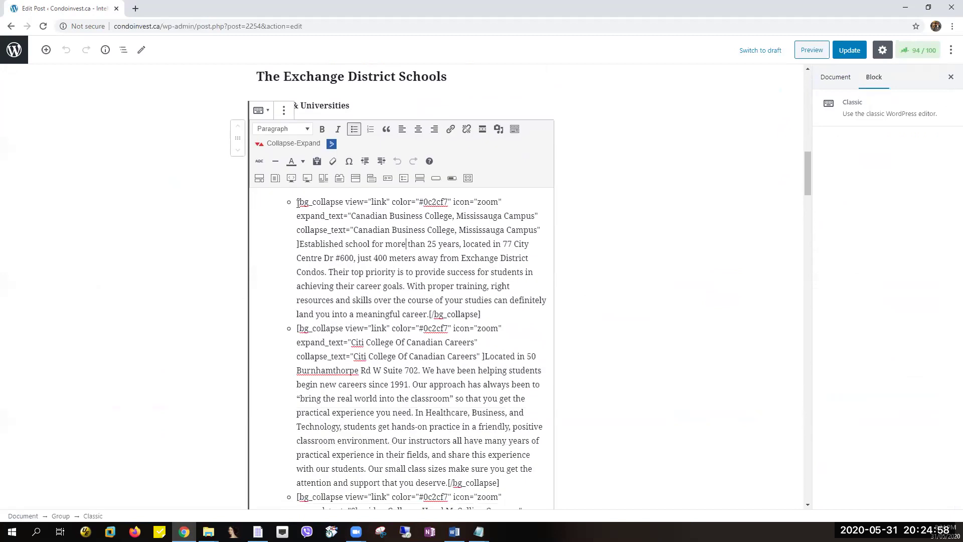
left_click_drag(296, 203, 425, 379)
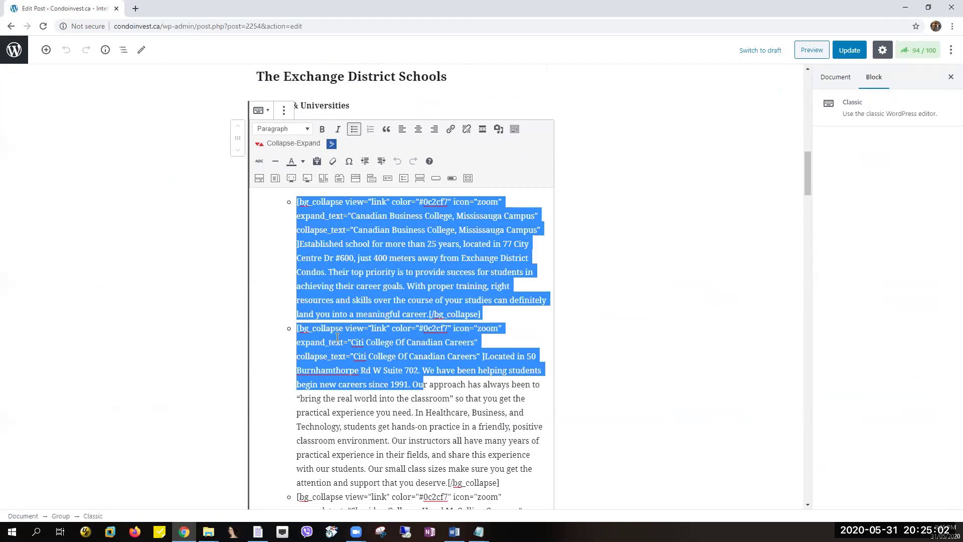
scroll(351, 322, "down", 10)
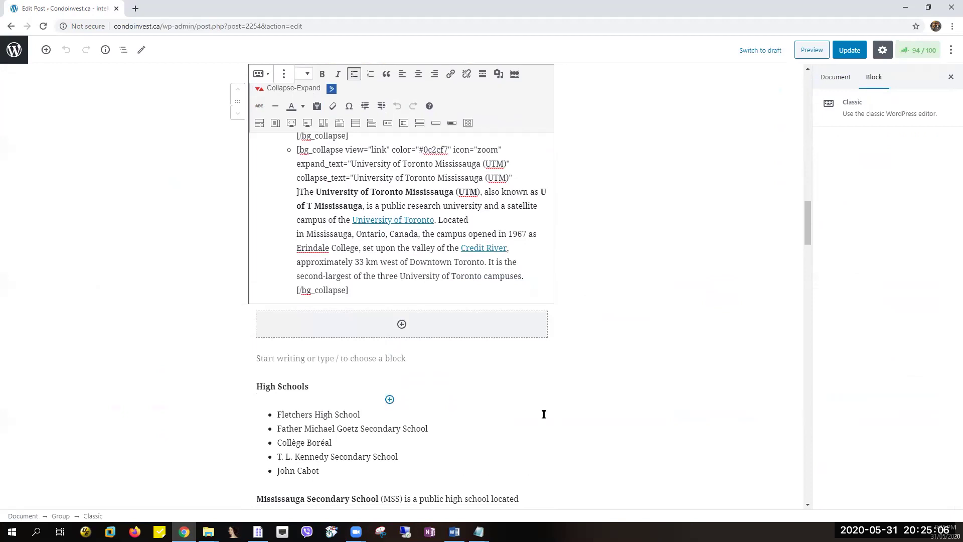
scroll(454, 357, "down", 3)
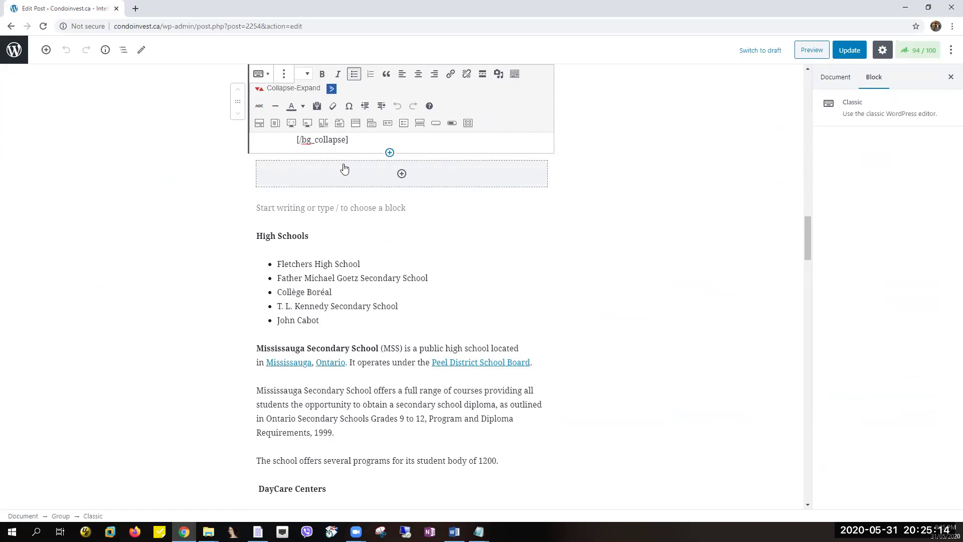
scroll(361, 264, "up", 1)
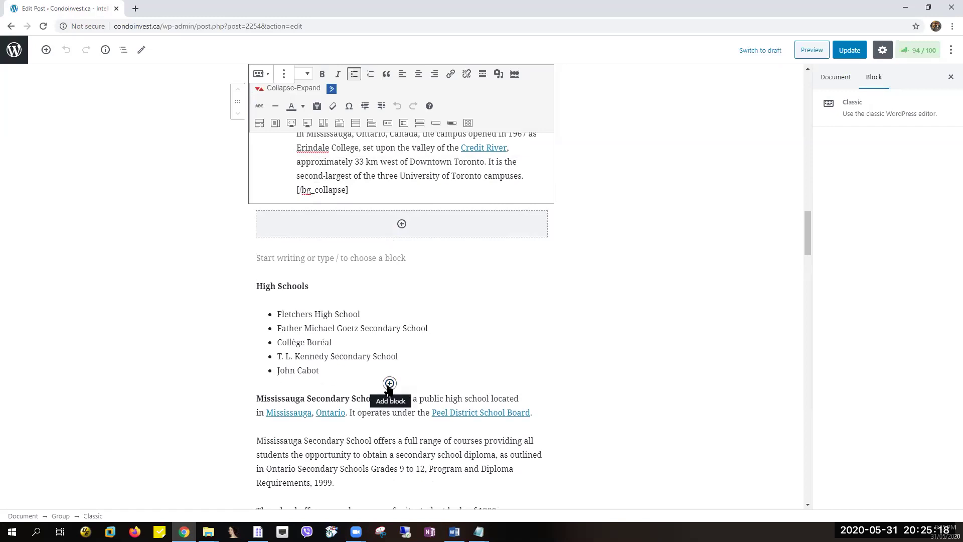
Step: Insert a Formatting > Classic block below the High Schools list
left_click(390, 383)
scroll(396, 278, "down", 3)
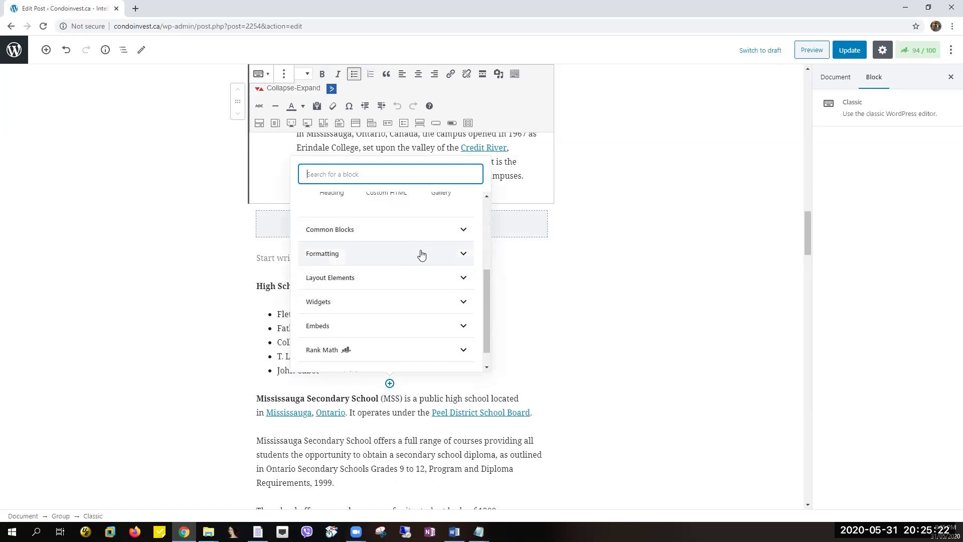
left_click(418, 253)
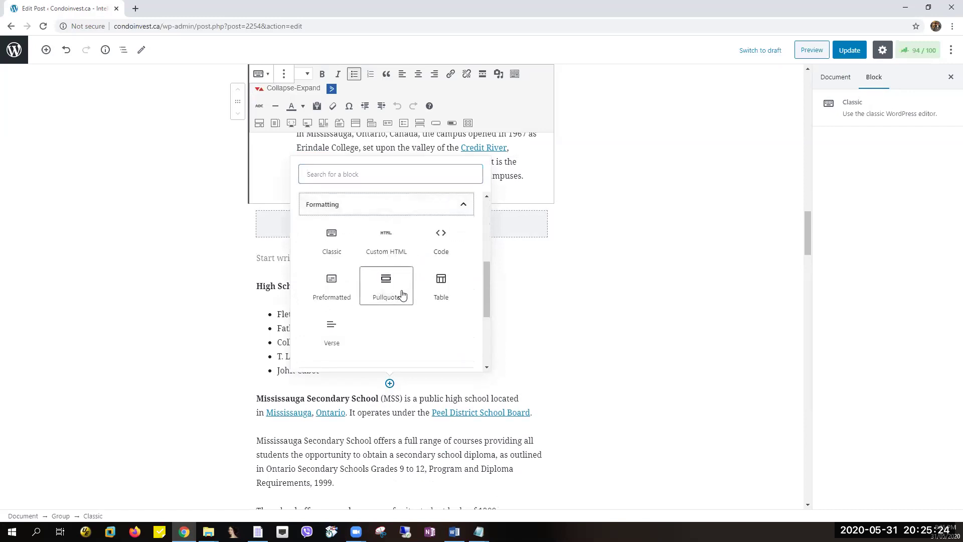
left_click(331, 243)
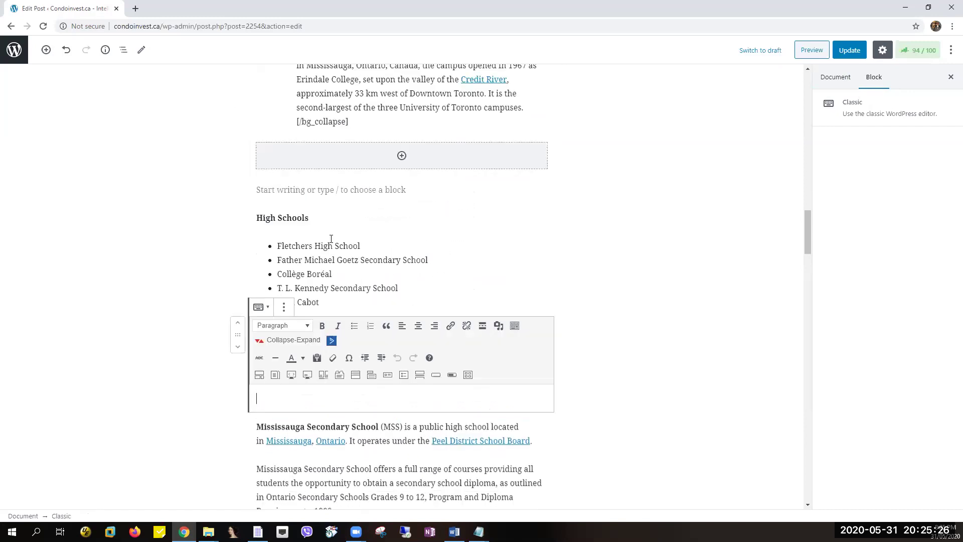
scroll(452, 311, "down", 1)
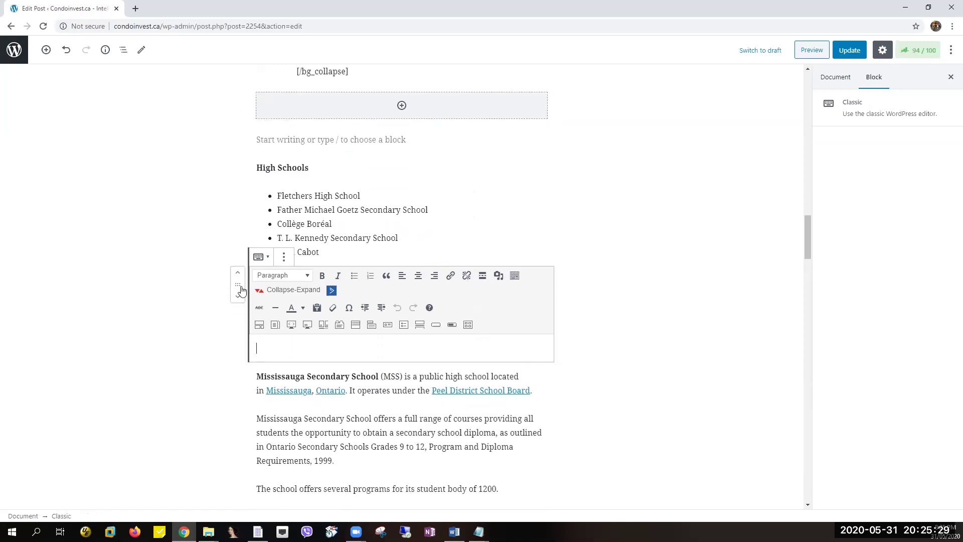
Step: Start a Collapse-Expand shortcode as a Simple Link with link colour #0008f7
left_click(295, 293)
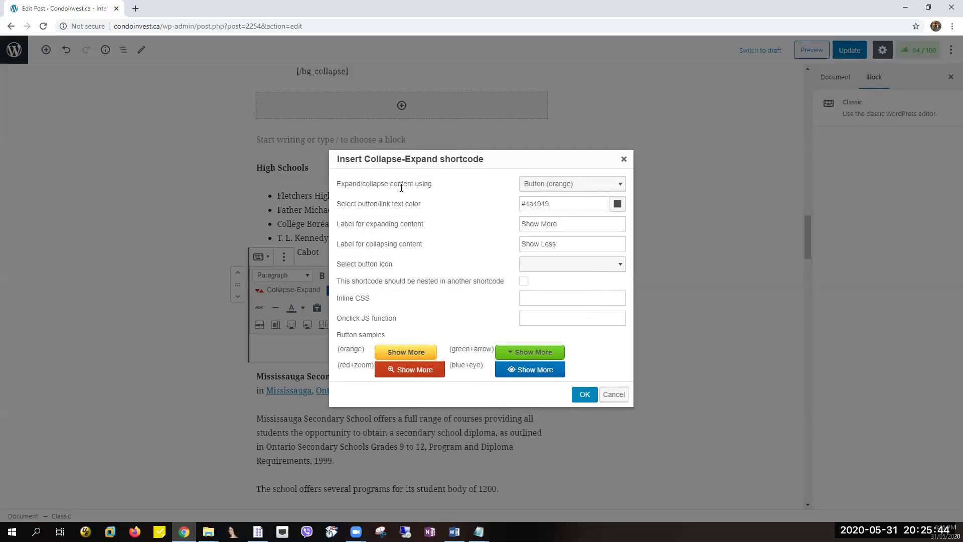
left_click(562, 189)
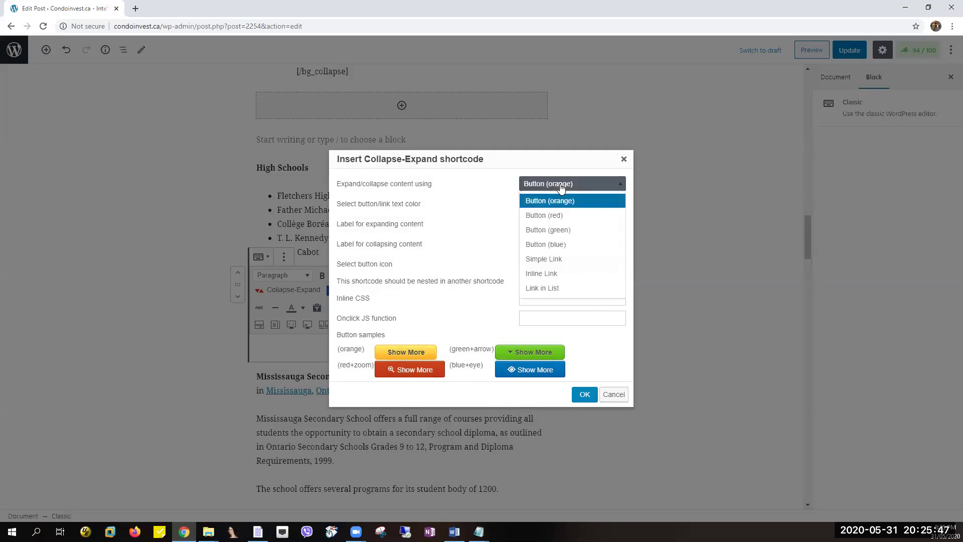
left_click(563, 260)
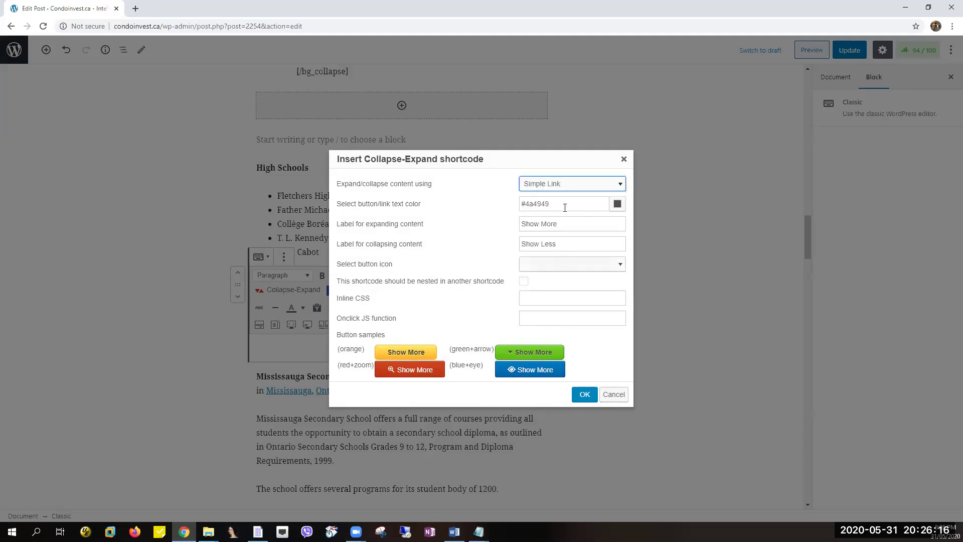
left_click_drag(575, 204, 514, 211)
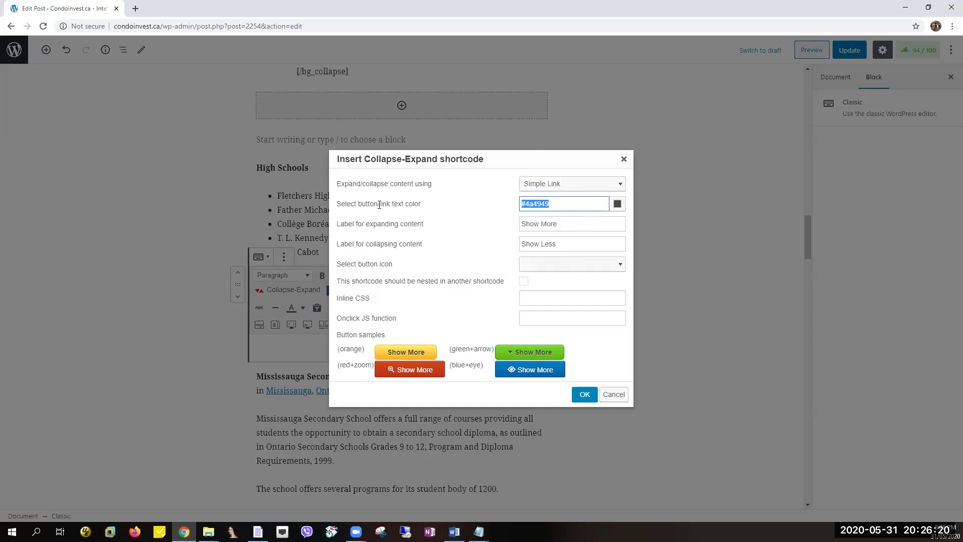
left_click(616, 205)
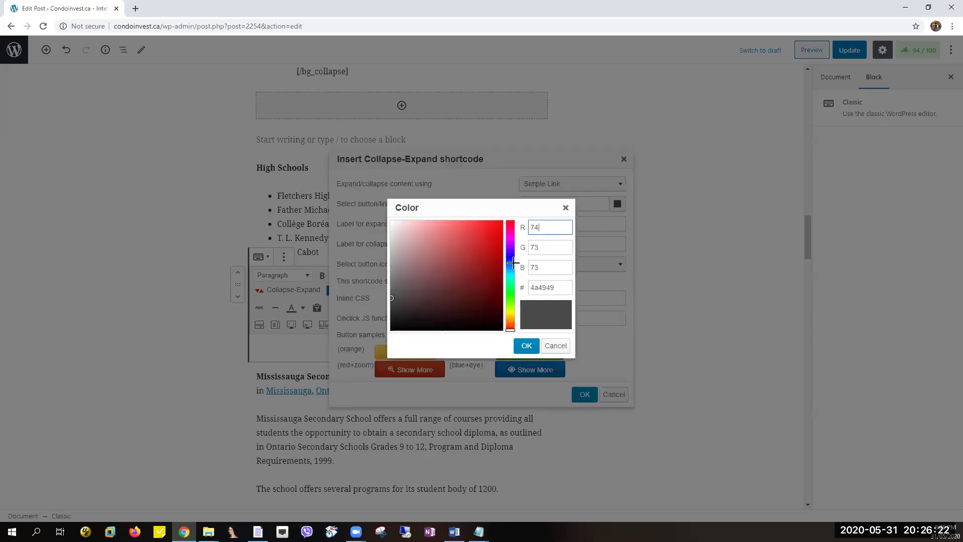
left_click(510, 257)
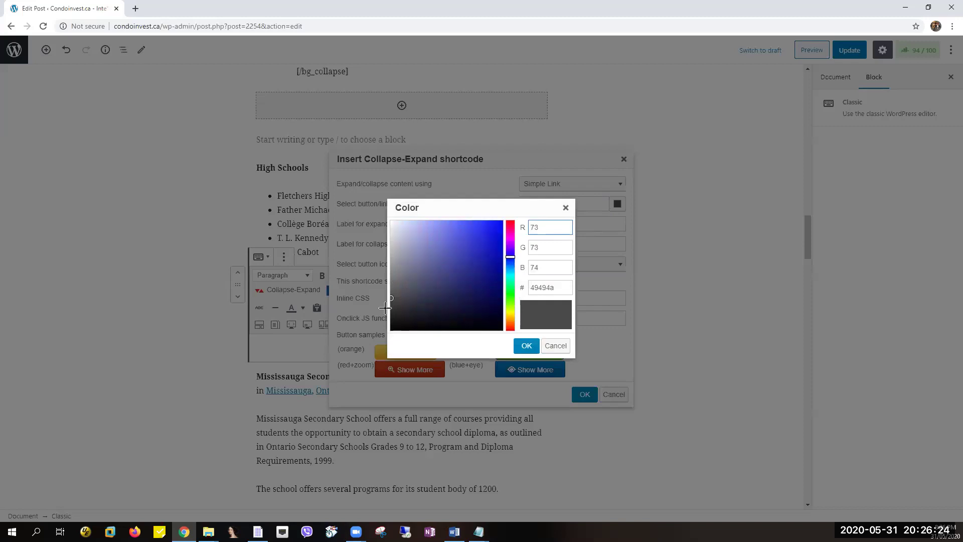
left_click(497, 233)
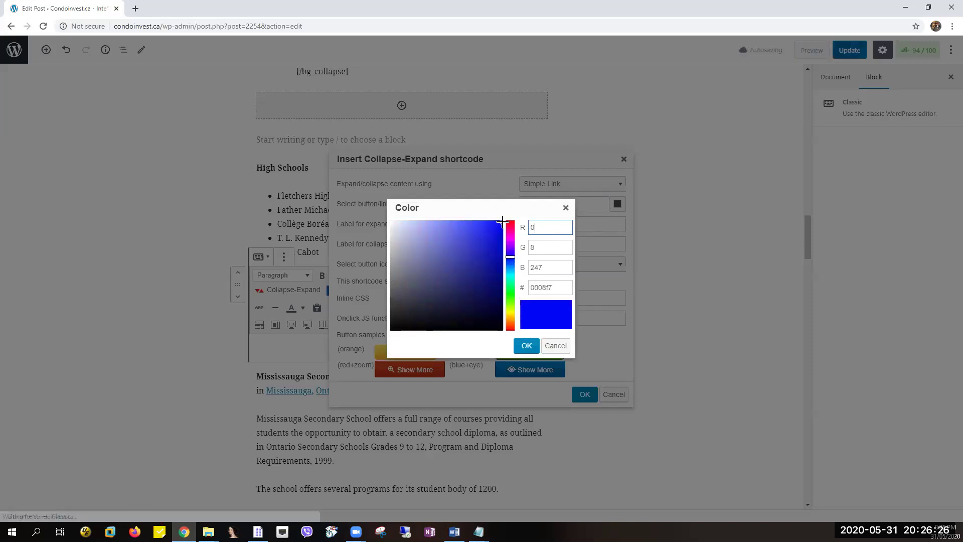
left_click(503, 222)
left_click(526, 346)
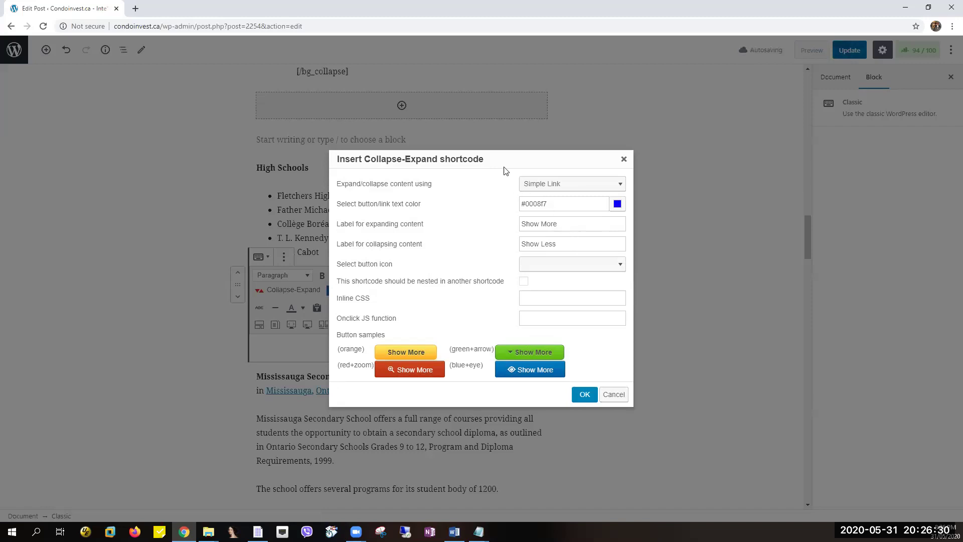
Step: Label expand and collapse 'Mississauga Secondary School (MSS)', add the Zoom icon, and insert it
left_click_drag(501, 161, 600, 115)
left_click_drag(674, 182, 626, 181)
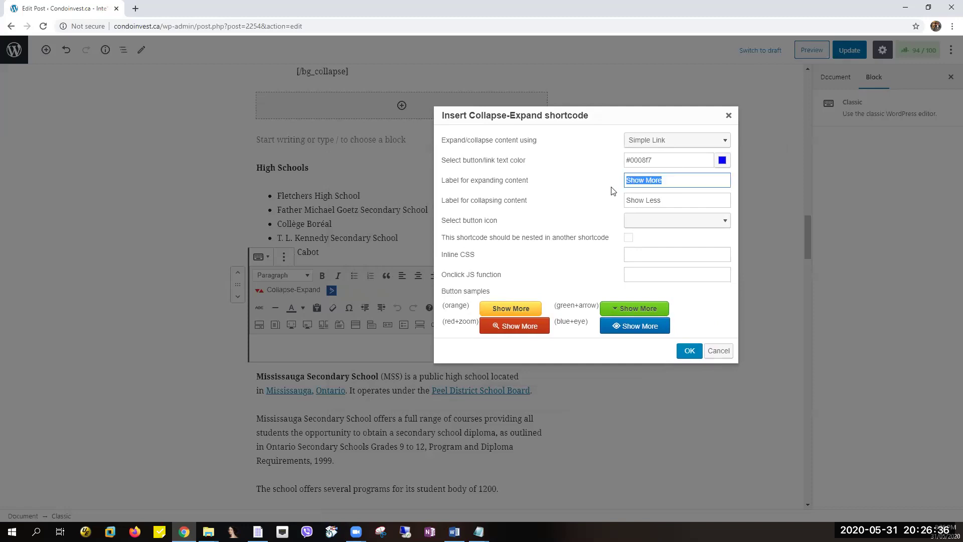
type("Mississauga Secondary Sch")
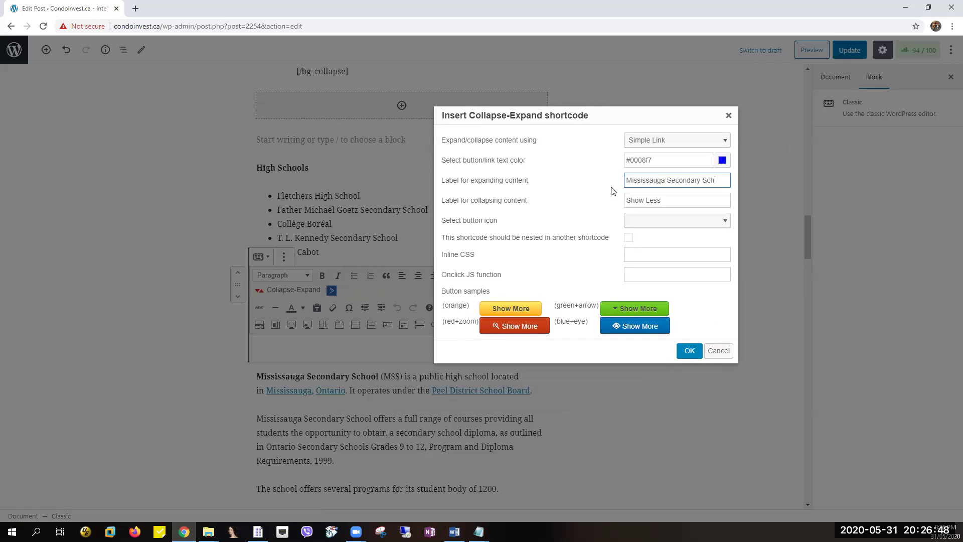
type("ool (MSS)")
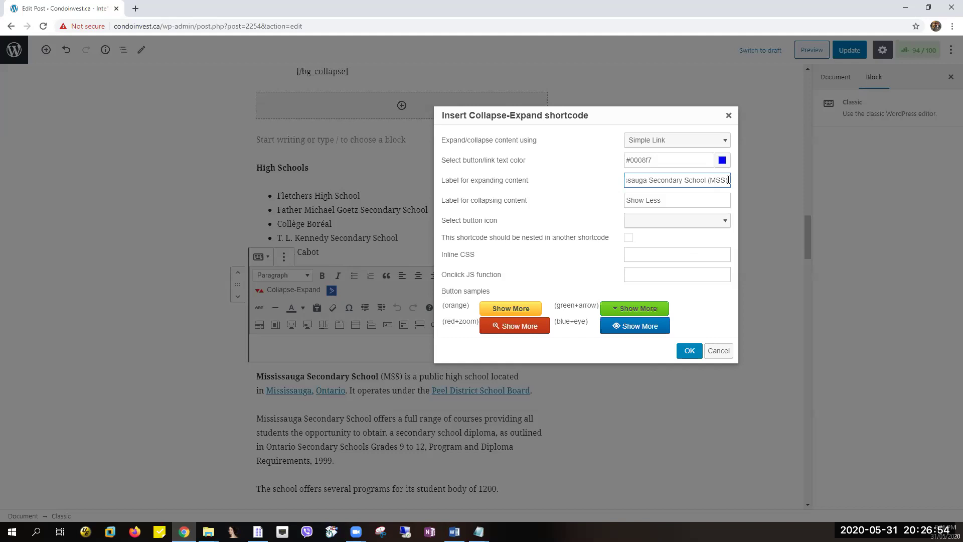
key("shift+Left")
key("shift+Left")
key("shift+Left")
key("shift+Left")
key("shift+Left")
key("shift+Left")
key("shift+Left")
key("shift+Left")
key("shift+Left")
key("shift+Left")
key("shift+Left")
key("shift+Left")
key("shift+Left")
key("shift+Left")
key("shift+Left")
key("shift+Left")
key("shift+Left")
key("shift+Left")
key("shift+Left")
key("shift+Left")
key("ctrl+c")
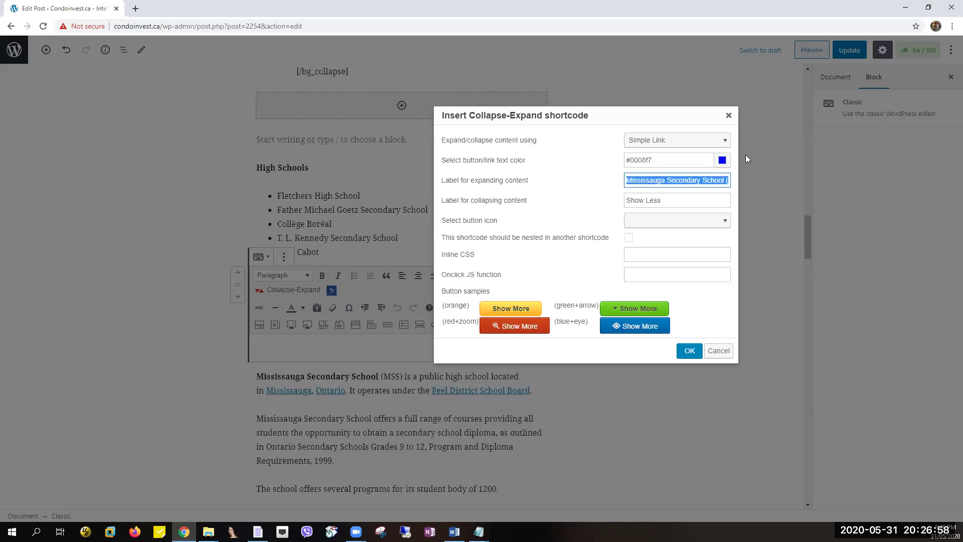
left_click_drag(679, 203, 618, 196)
key("ctrl+v")
left_click(663, 222)
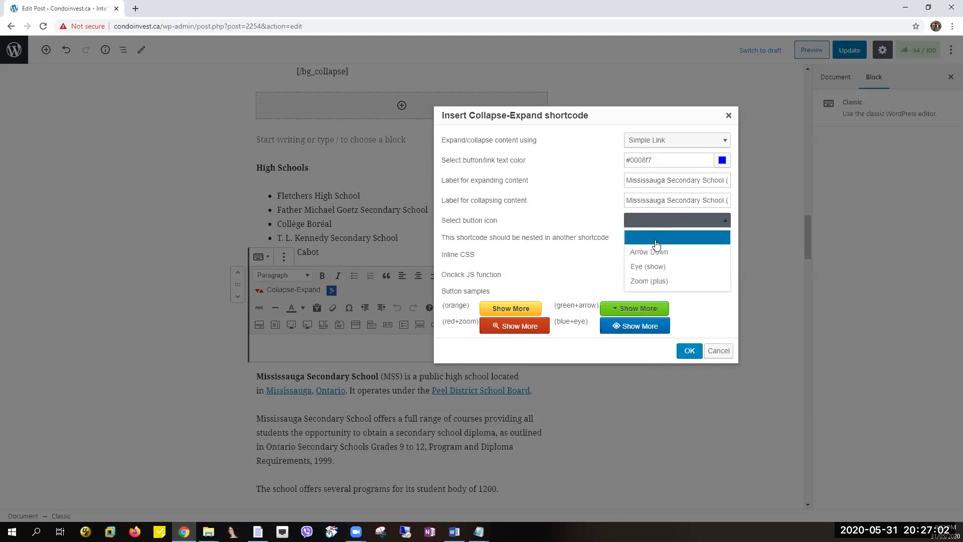
left_click(647, 282)
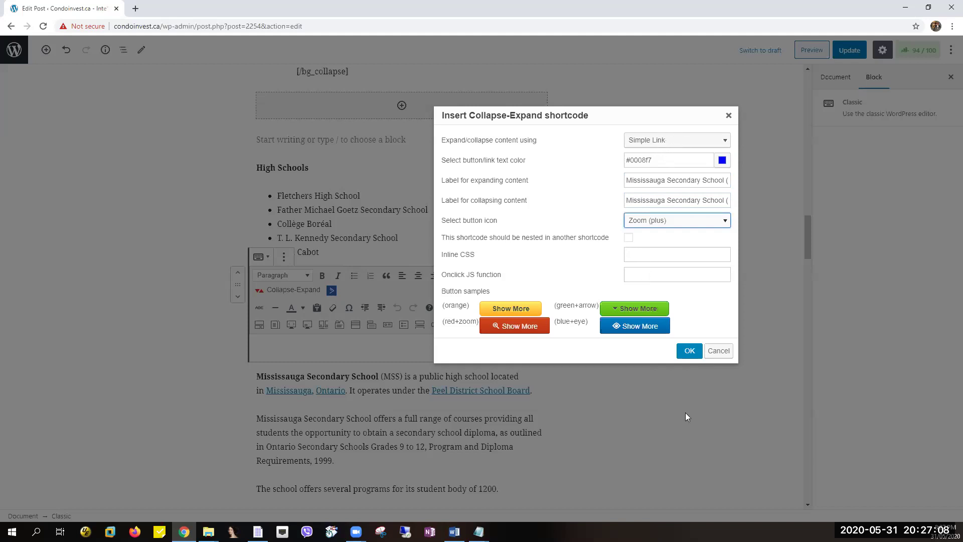
left_click(689, 351)
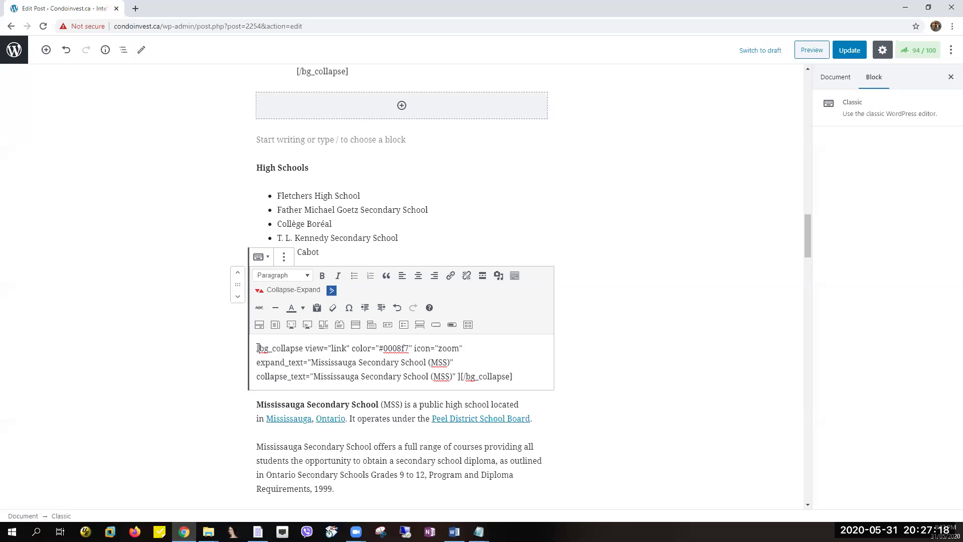
Step: Format the shortcode as a bullet item indented one level deeper
left_click(353, 279)
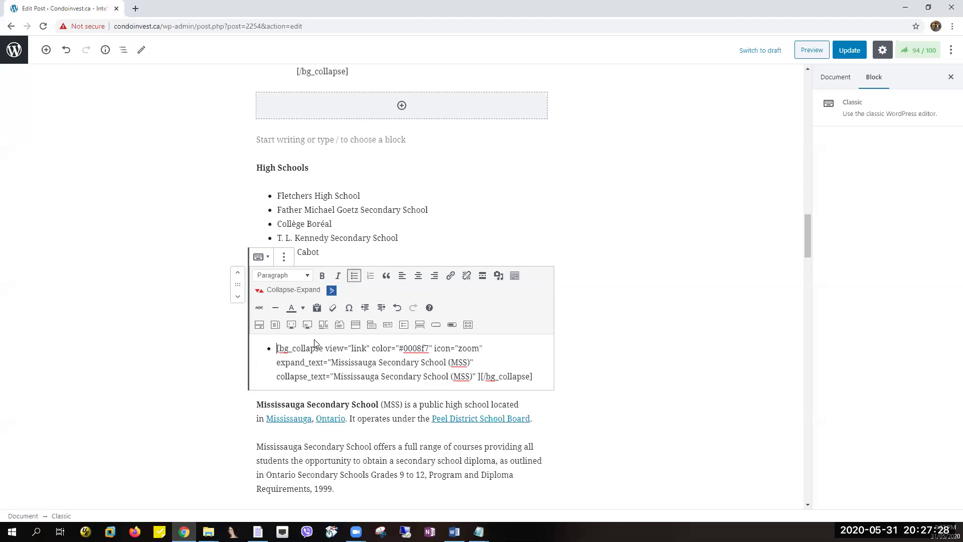
left_click(380, 308)
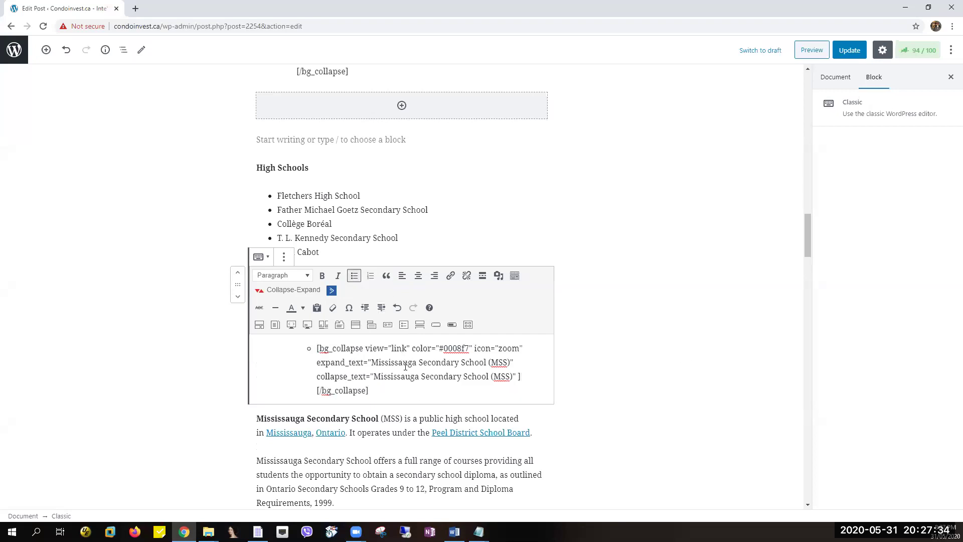
scroll(321, 442, "down", 1)
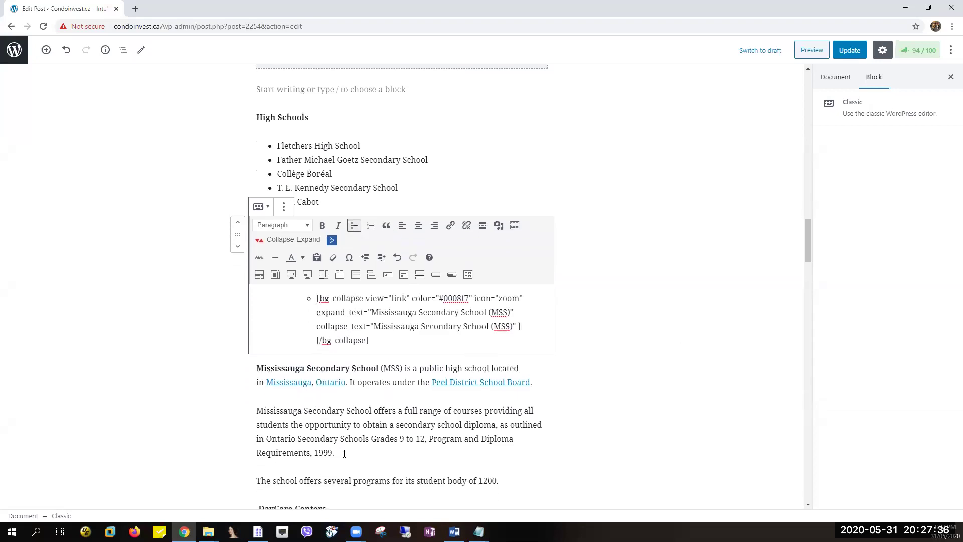
scroll(345, 454, "down", 1)
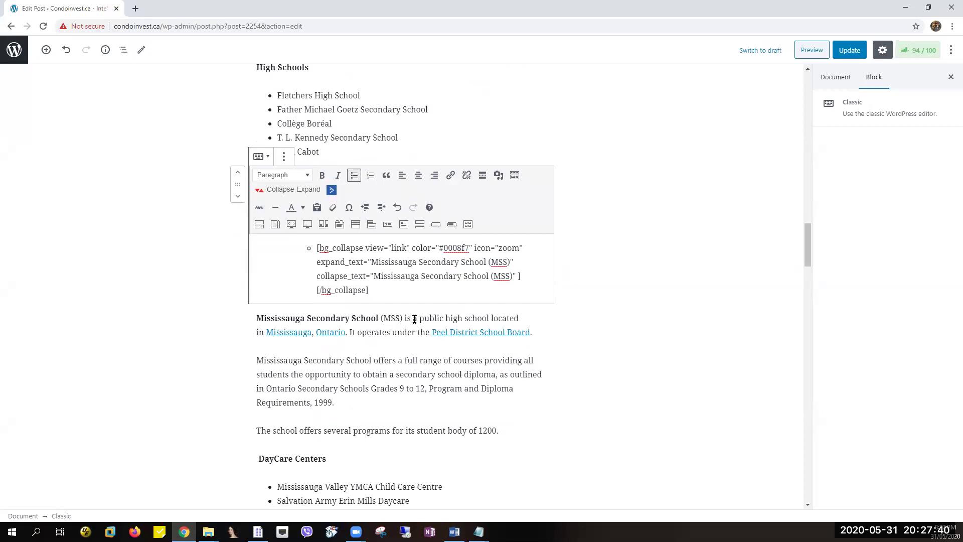
Step: Copy the Mississauga Secondary School description paragraphs, including the 1200-student sentence
left_click_drag(342, 321, 254, 284)
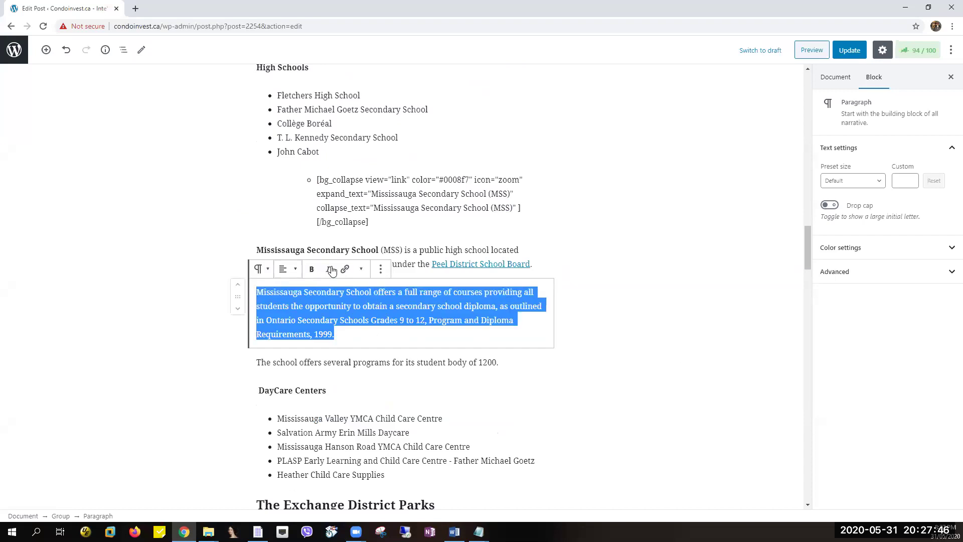
left_click(389, 275)
left_click_drag(522, 265, 256, 250)
scroll(299, 386, "up", 1)
left_click(478, 531)
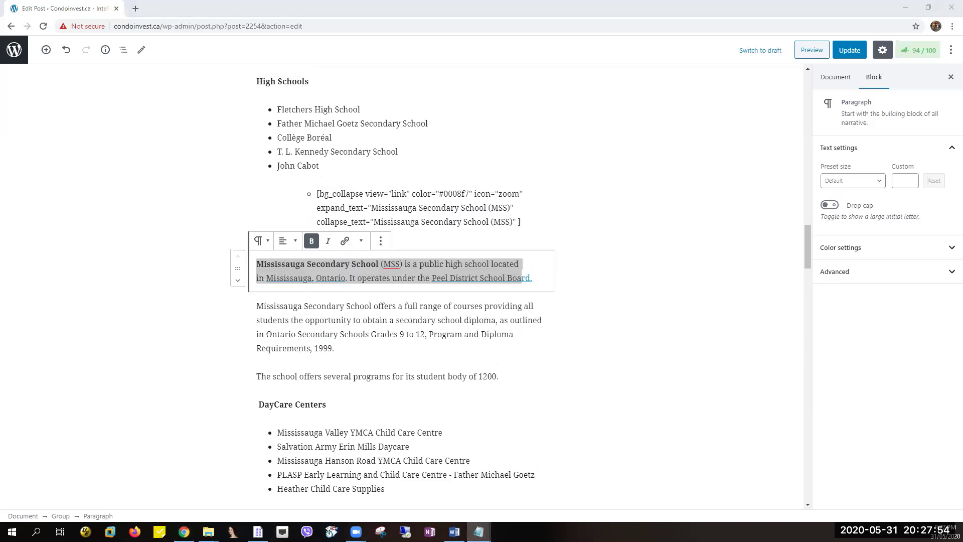
left_click_drag(334, 348, 251, 311)
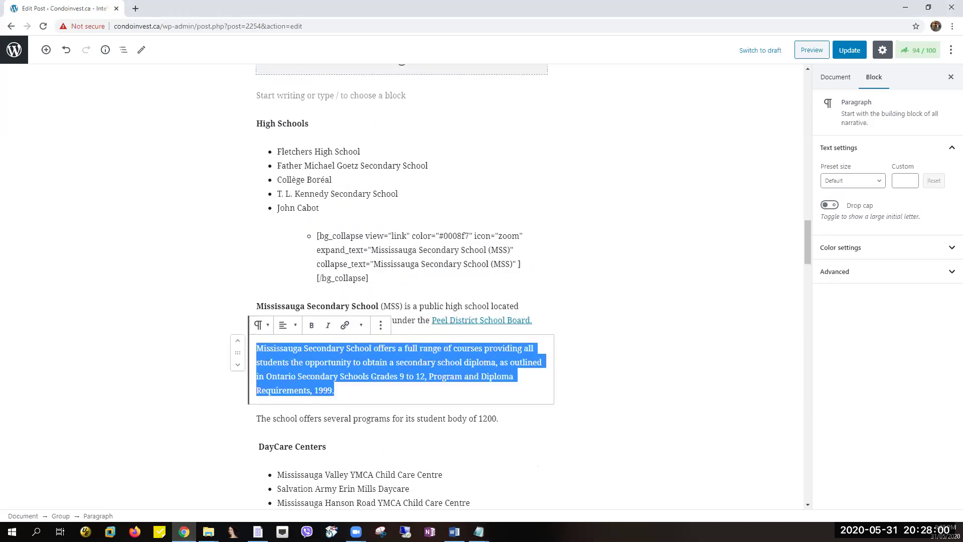
key("alt+Tab")
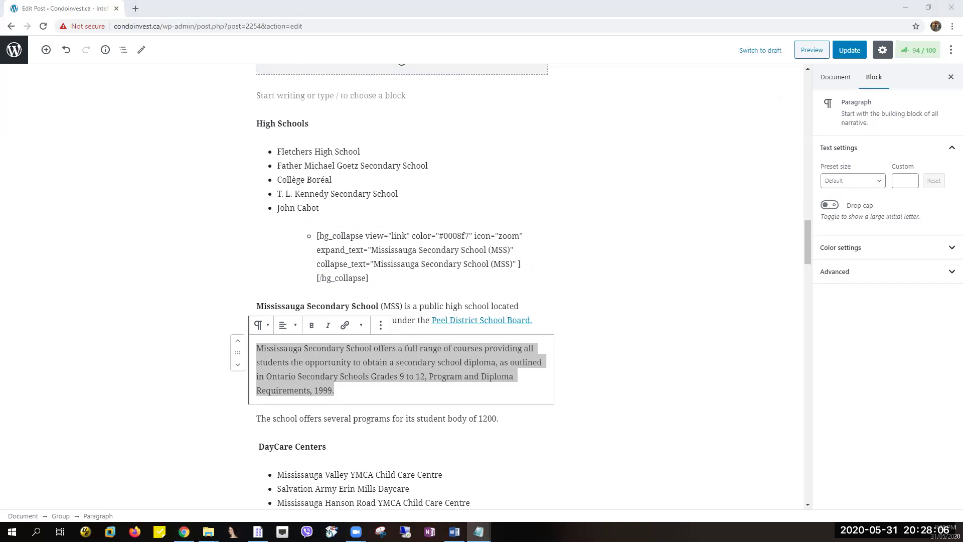
left_click(498, 419)
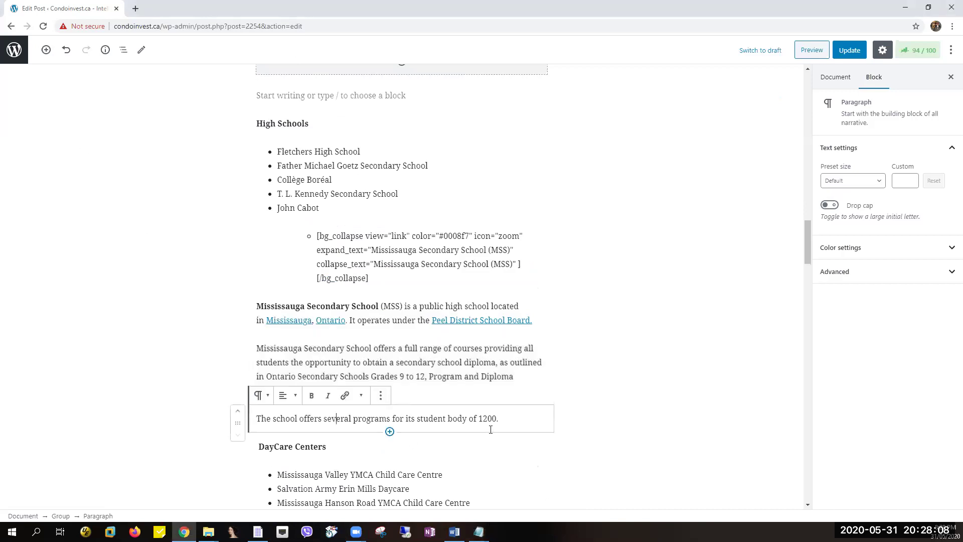
left_click_drag(498, 418, 409, 419)
left_click_drag(345, 413, 257, 410)
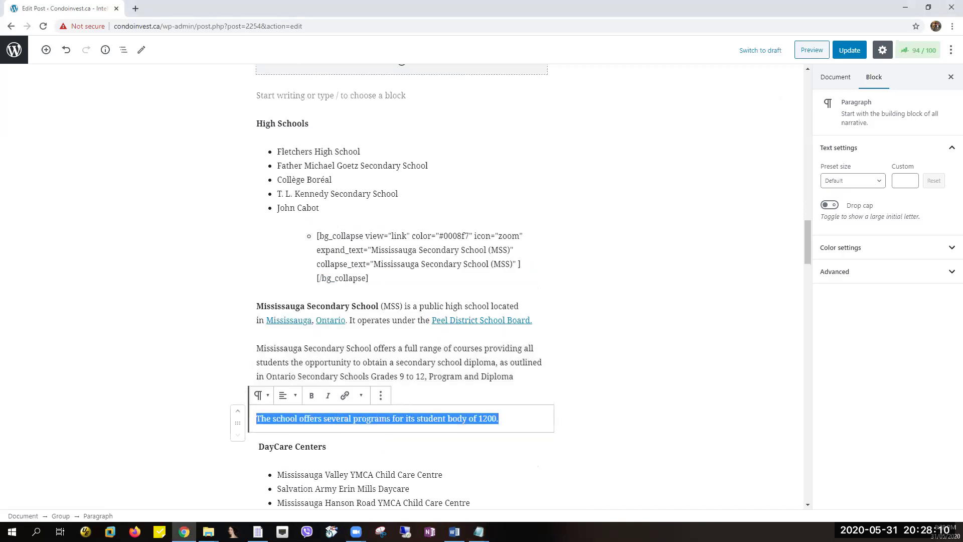
key("alt+Tab")
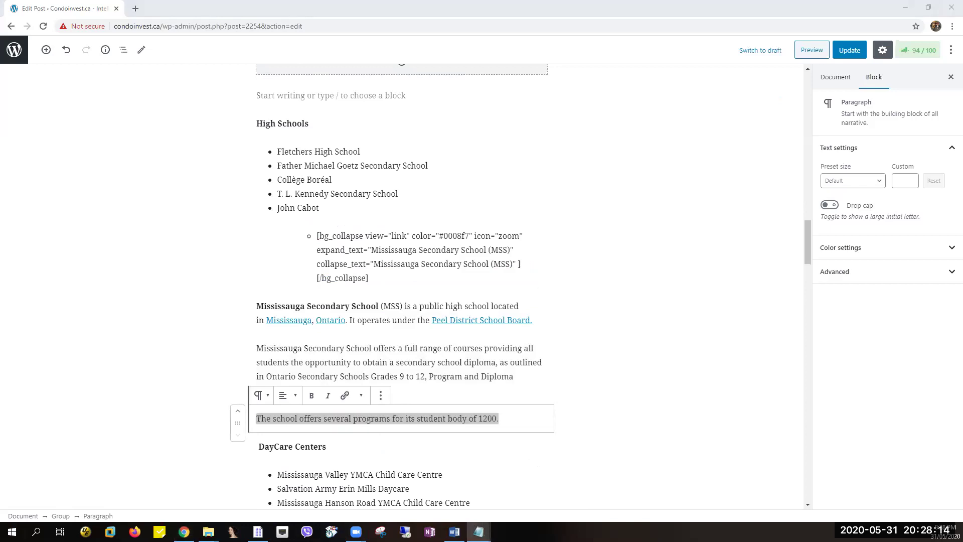
Step: Paste the description into the shortcode and join its first two paragraphs onto the opening tag
left_click(365, 251)
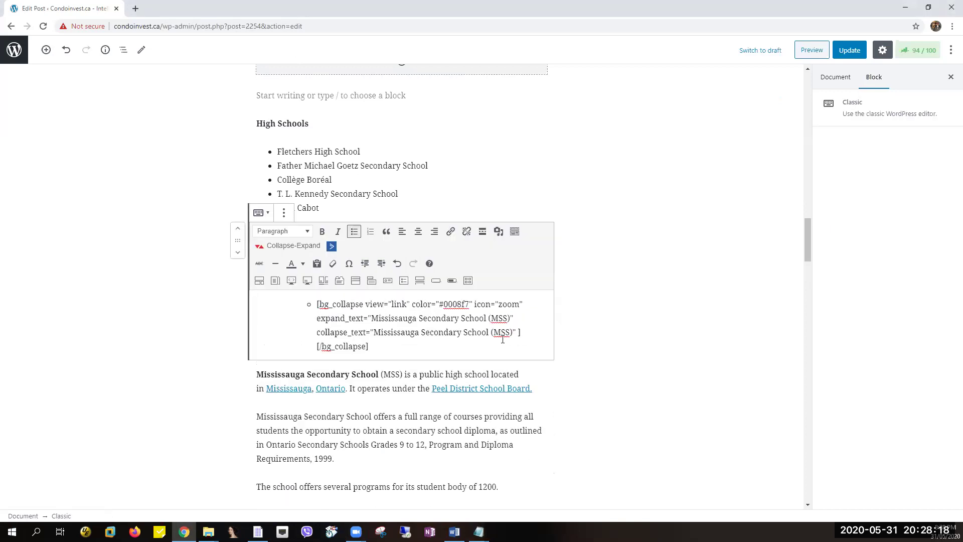
left_click(529, 335)
type("Mississauga Secondary School (MSS) is a public high school located in Mississauga, Ontario. It operates under the Peel District School Board.  Mississauga Secondary School offers a full range of courses providing all students the opportunity to obtain a secondary school diploma, as outlined in Ontario Secondary Schools Grades 9 to 12, Program and Diploma Requirements, 1999.  The school offers several programs for its student body of 1200.")
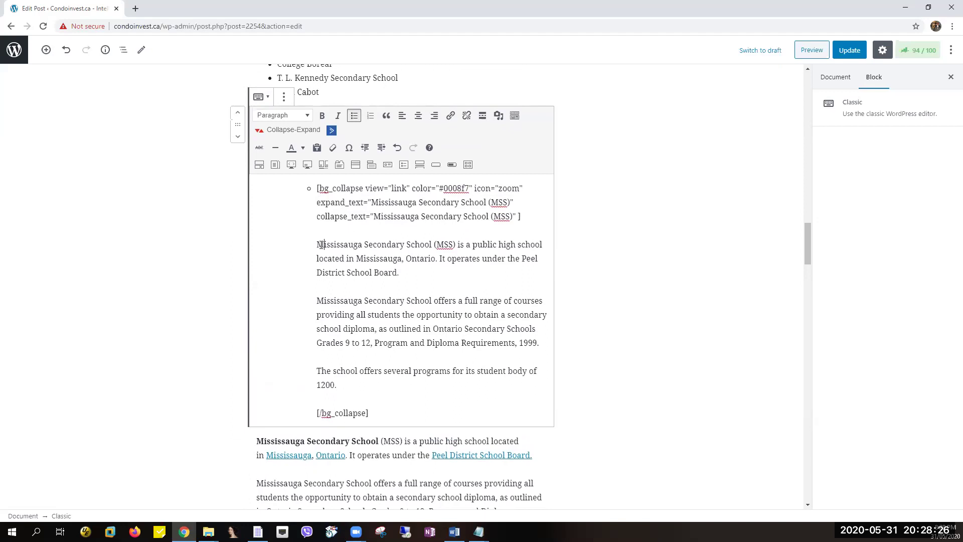
left_click(323, 244)
key("BackSpace")
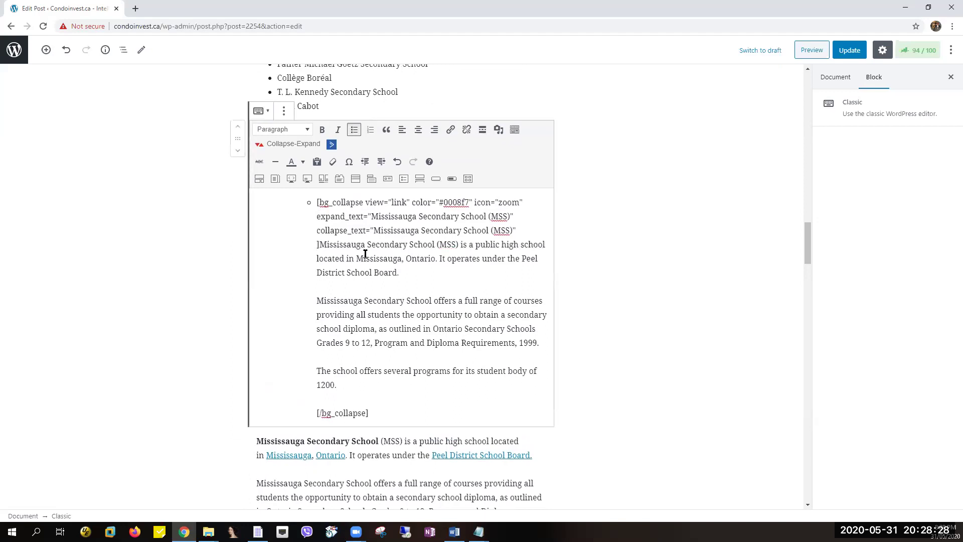
left_click(319, 300)
key("BackSpace")
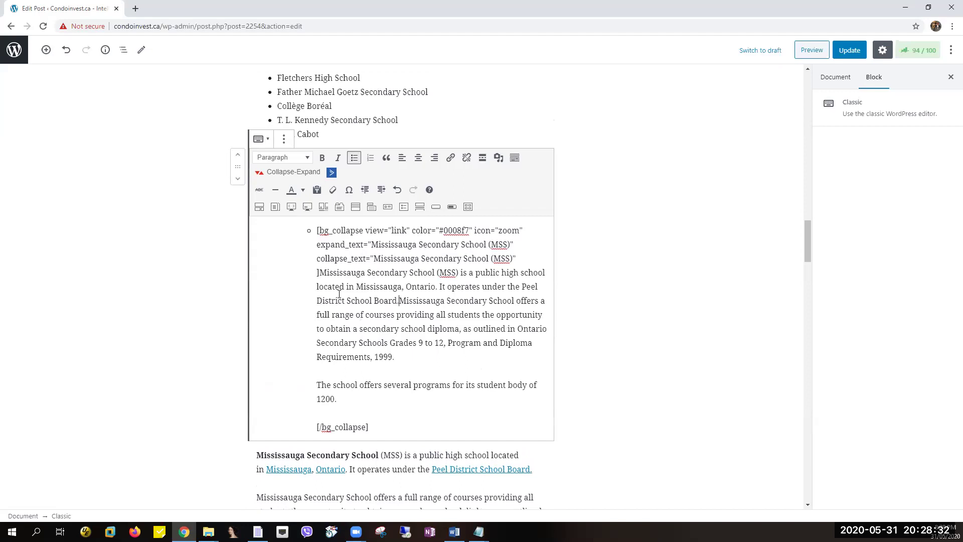
key("Return")
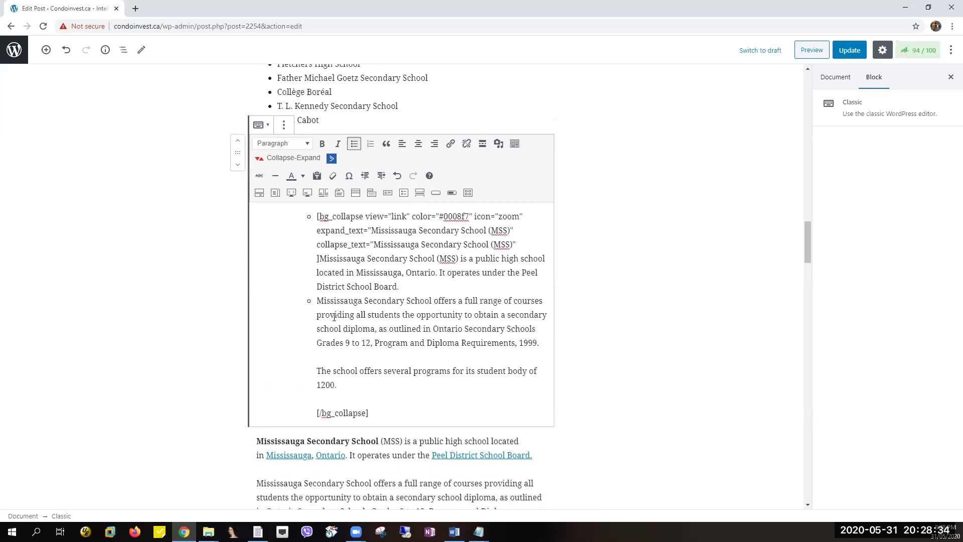
key("BackSpace")
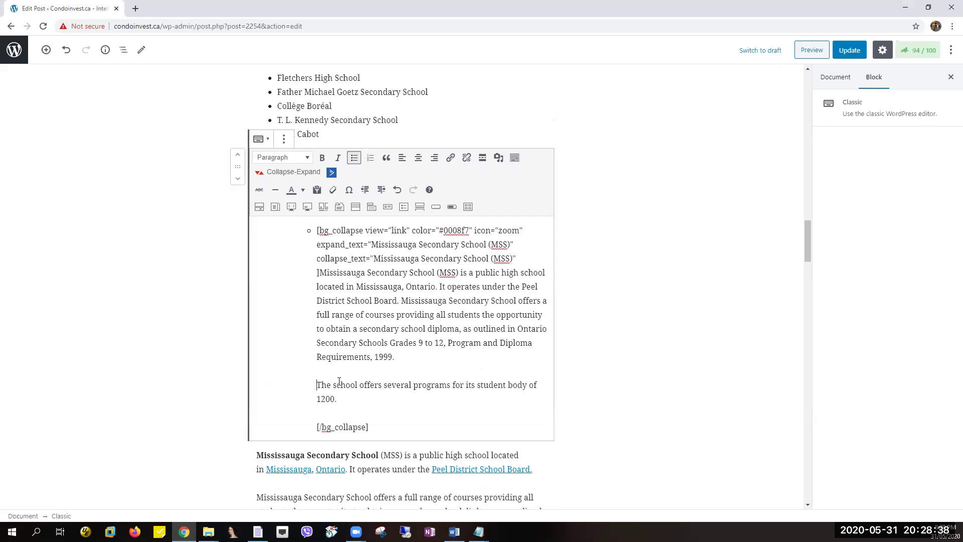
scroll(469, 311, "down", 2)
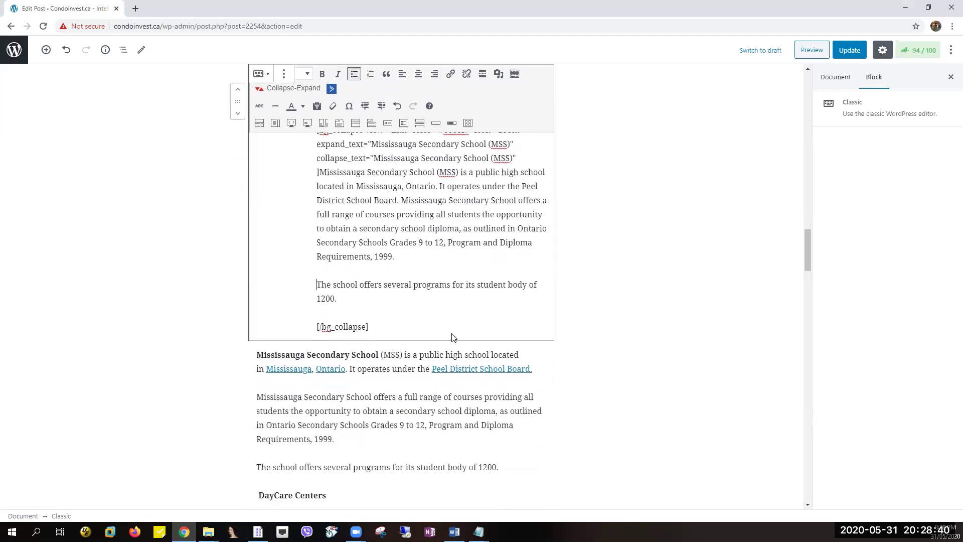
Step: Check the MSS paragraph block's options, then preview The Exchange District Mississauga 2 in a new tab
scroll(621, 299, "up", 2)
left_click(618, 327)
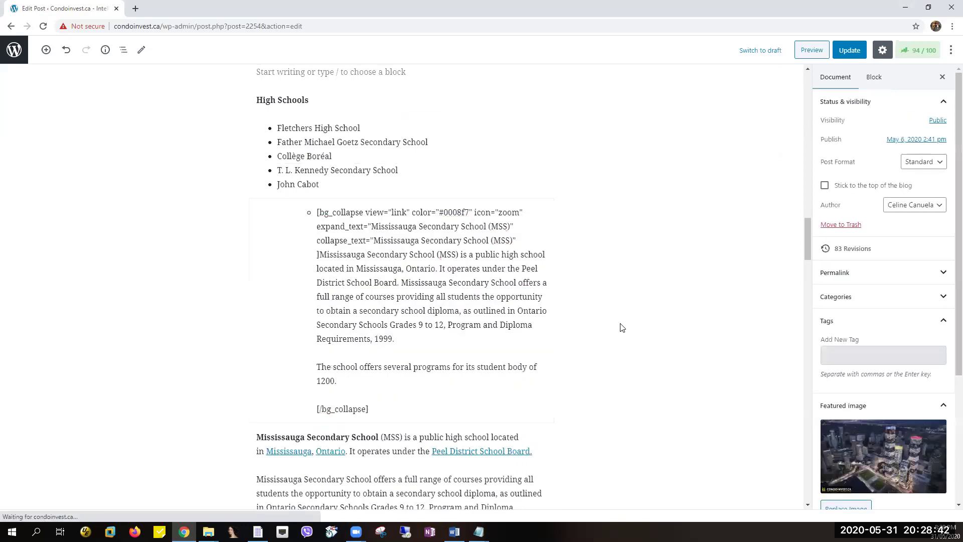
scroll(519, 294, "down", 2)
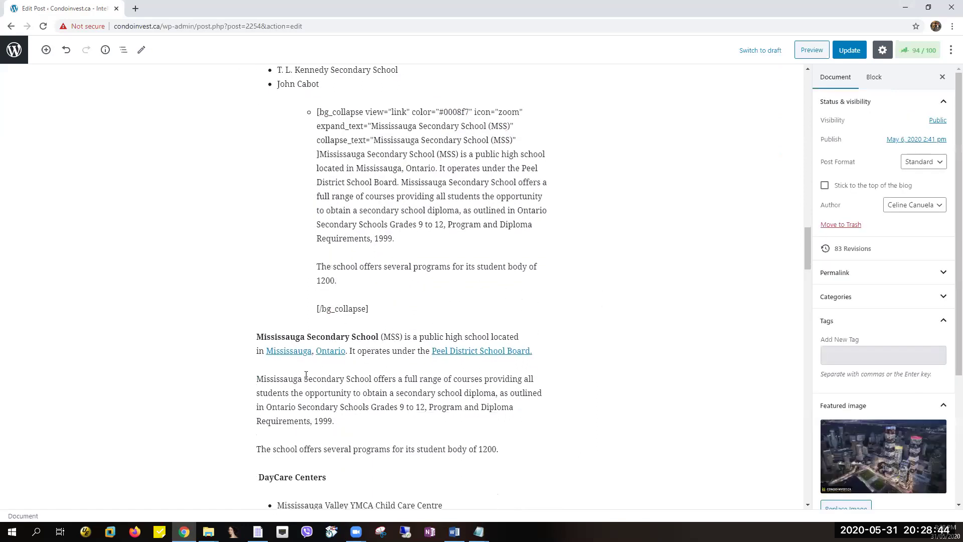
scroll(308, 376, "down", 1)
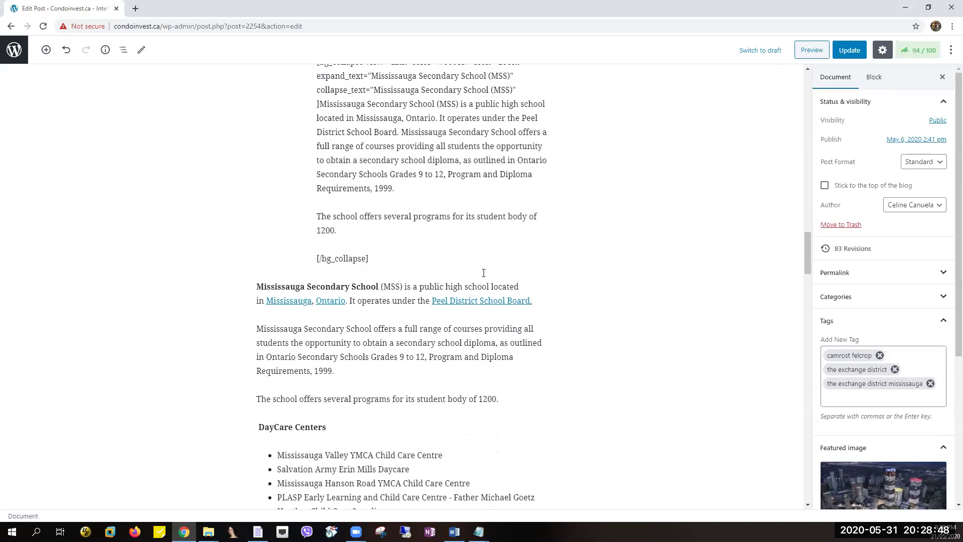
left_click(390, 286)
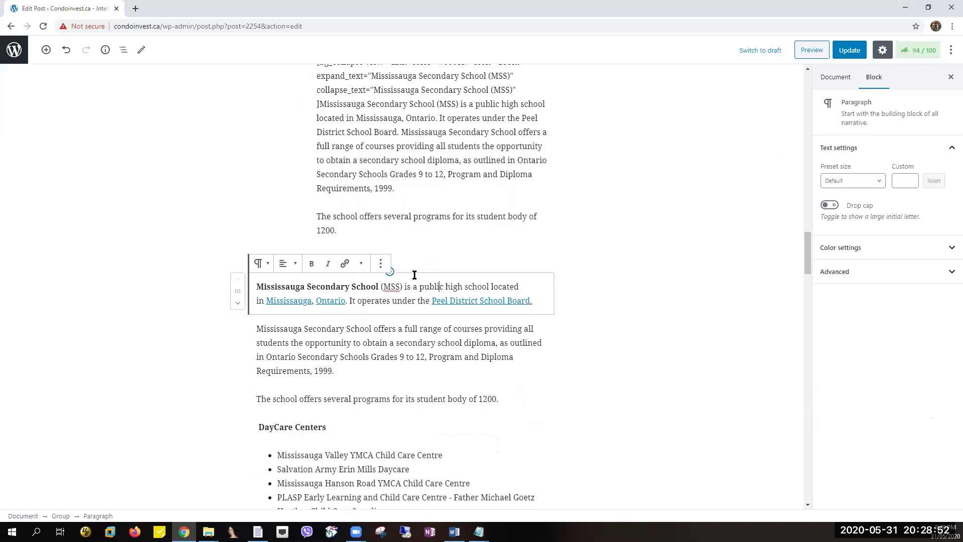
left_click(381, 264)
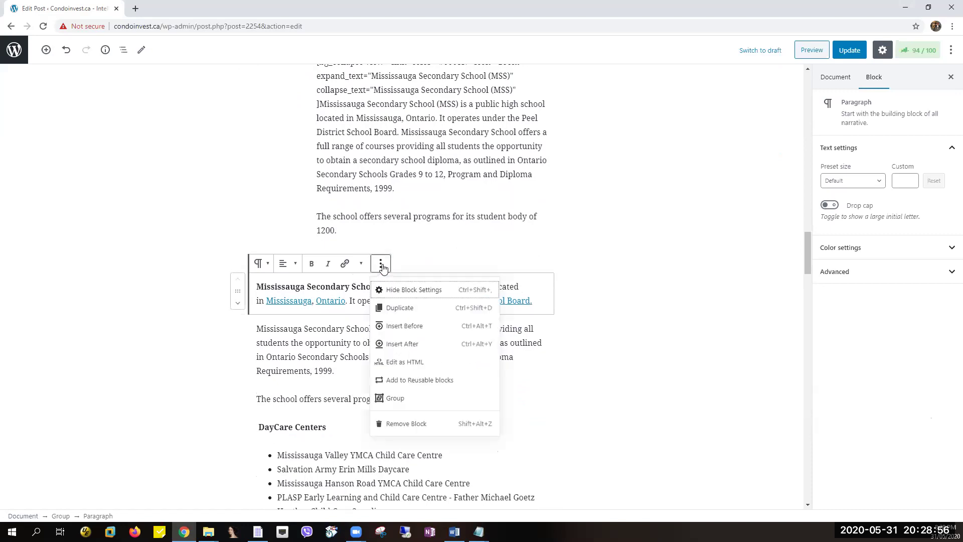
left_click(507, 269)
scroll(479, 290, "up", 3)
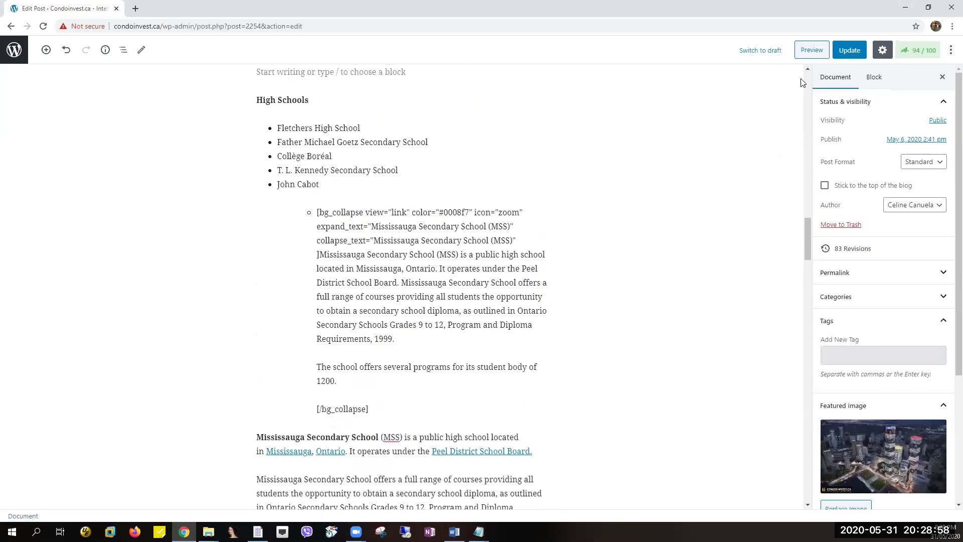
left_click(812, 50)
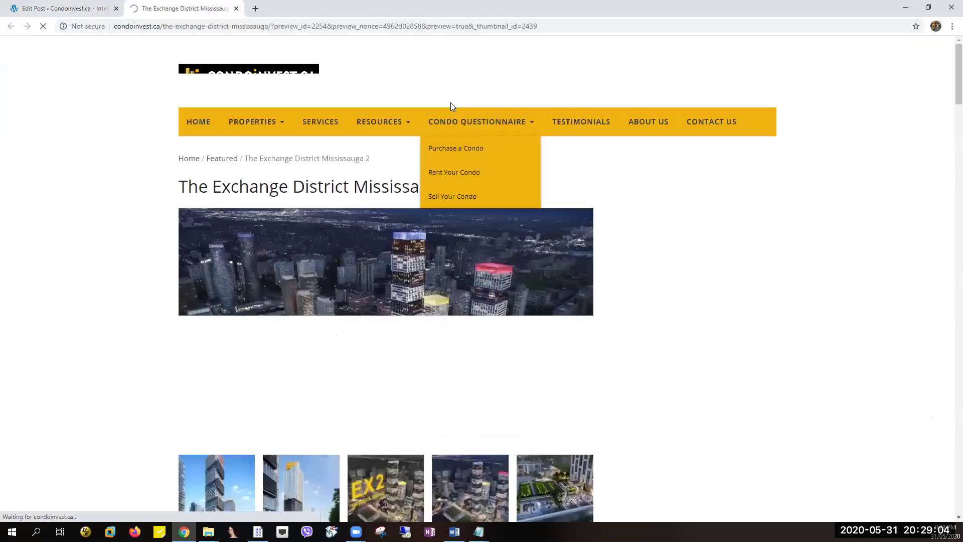
Step: In the preview, expand the Mississauga Secondary School (MSS) link under High Schools, then collapse it again
scroll(441, 170, "down", 5)
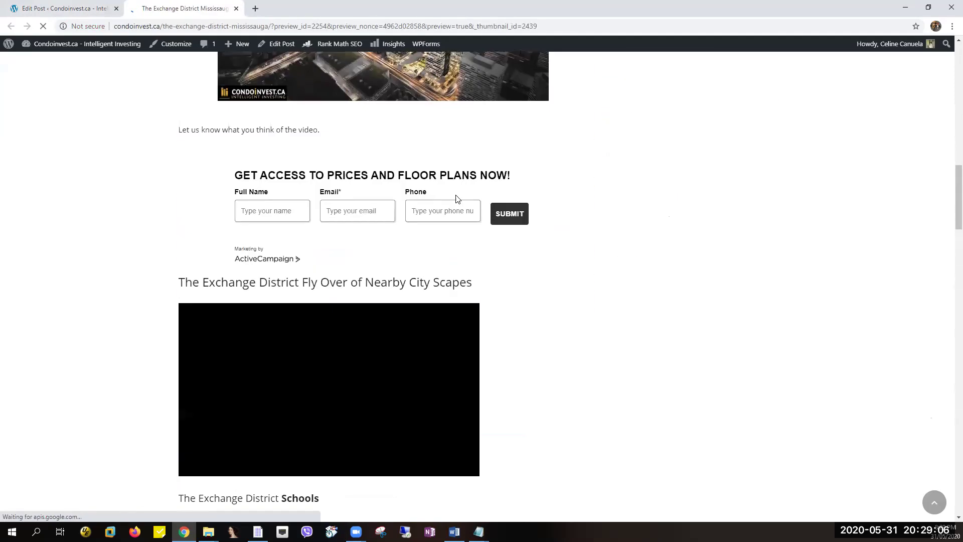
scroll(459, 195, "down", 9)
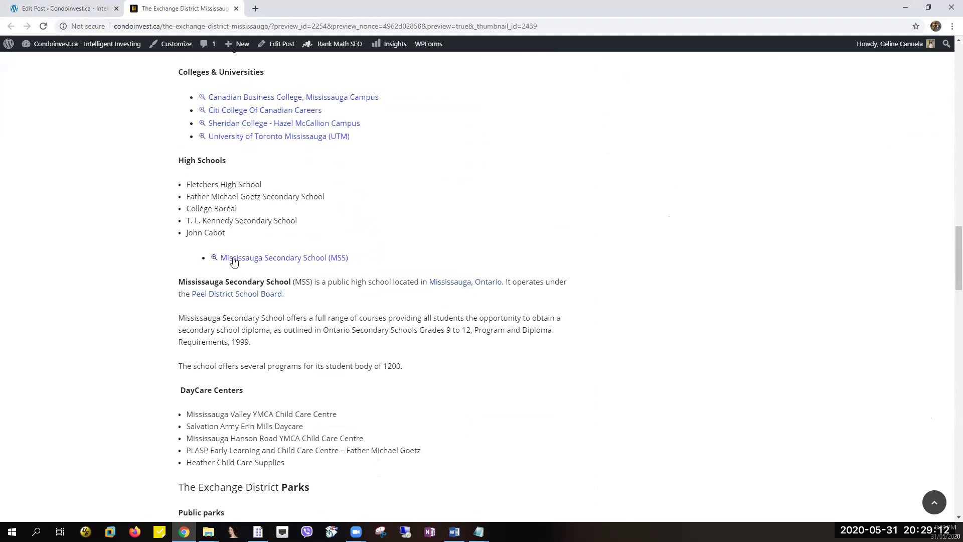
left_click_drag(208, 254, 380, 261)
left_click(374, 250)
left_click(215, 259)
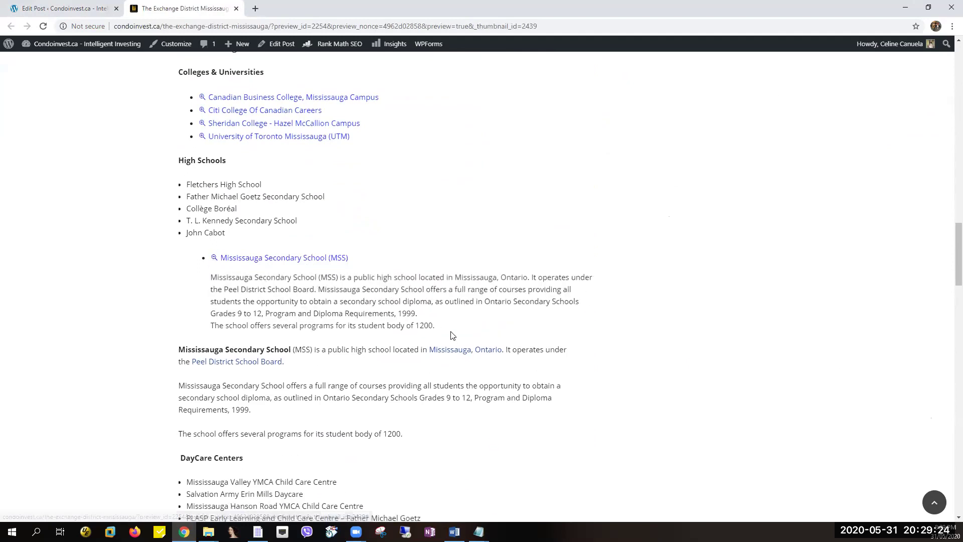
left_click_drag(435, 327, 202, 282)
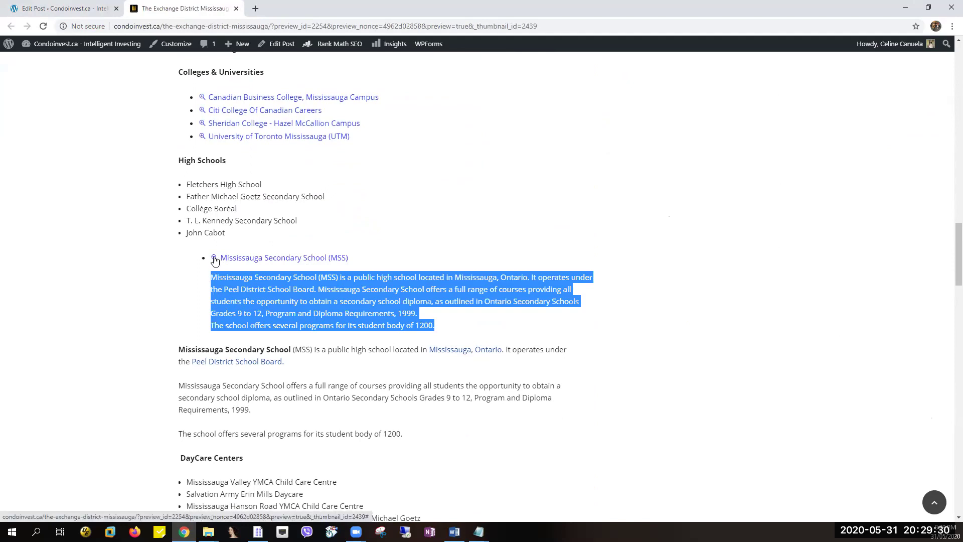
left_click(214, 260)
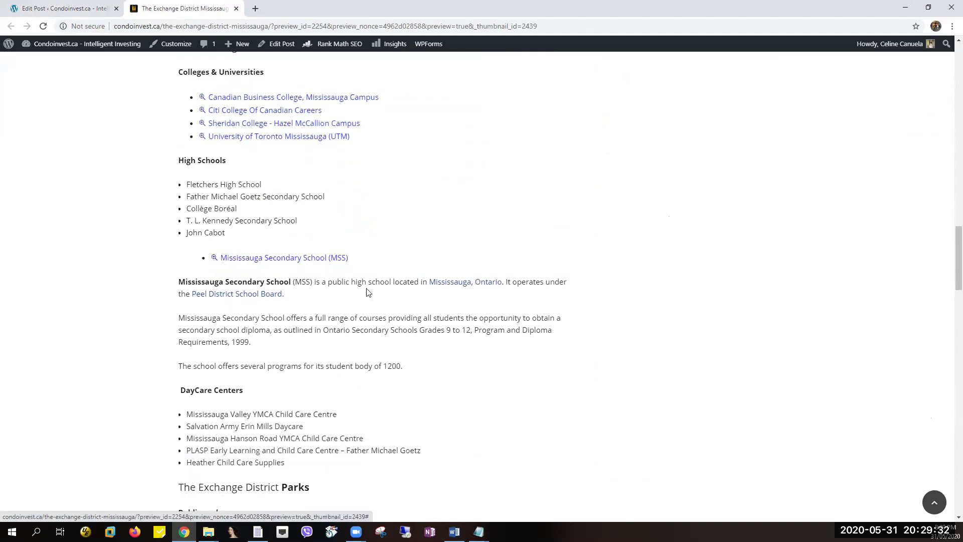
scroll(389, 322, "up", 2)
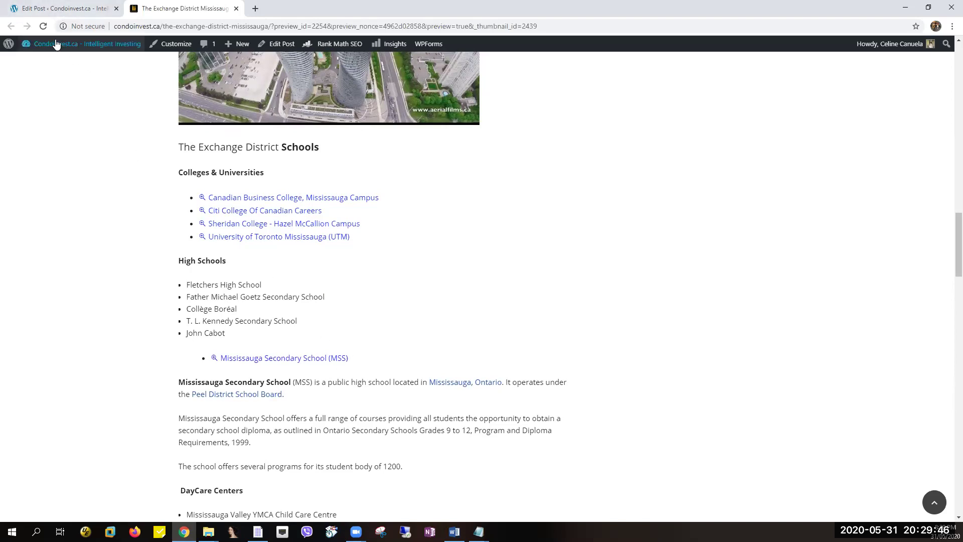
Step: Return to the post editor and inspect the Citi College collapse shortcode
left_click(71, 8)
scroll(446, 358, "up", 7)
left_click(297, 235)
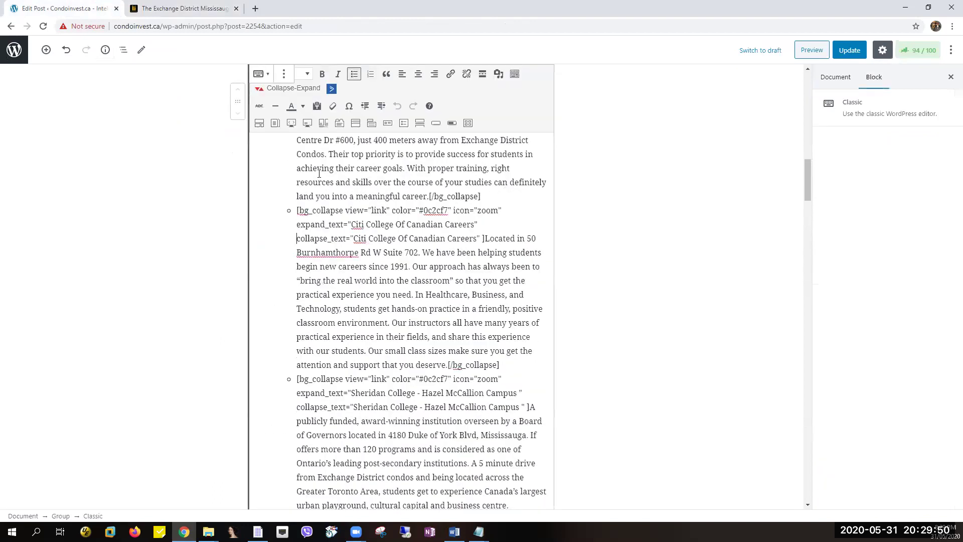
scroll(342, 243, "down", 1)
left_click(508, 314)
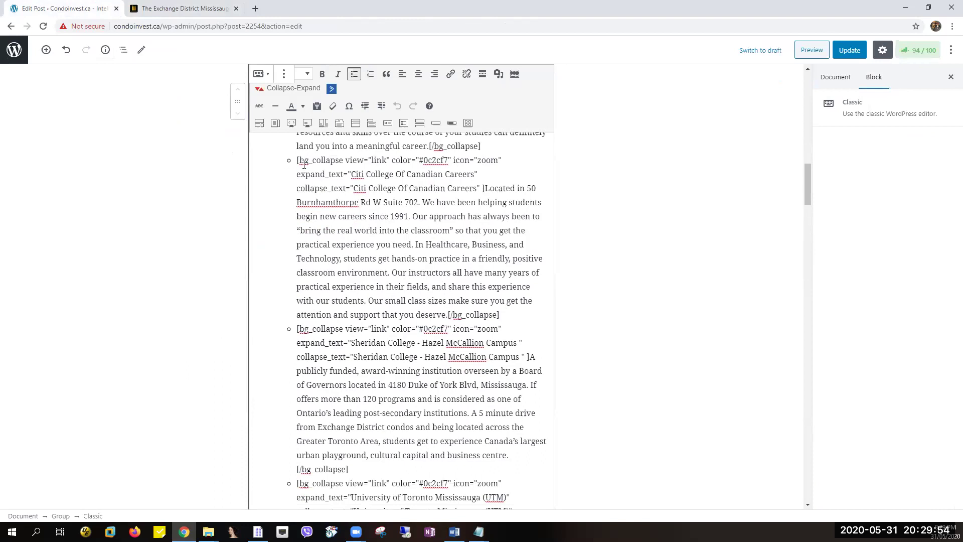
mouse_move(304, 160)
left_mouse_down()
mouse_move(346, 161)
mouse_move(299, 160)
left_mouse_up()
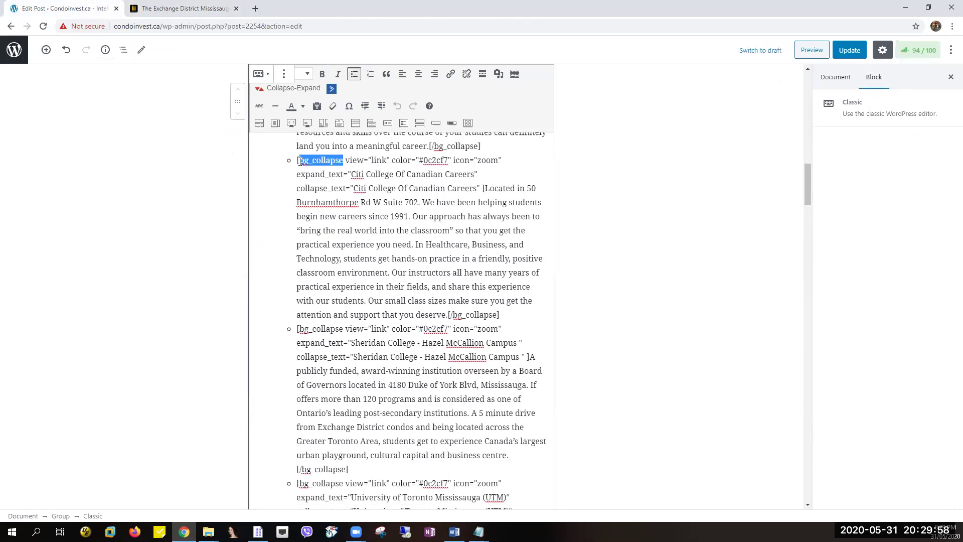
Step: Move down to the Mississauga Secondary School shortcode block, which uses color #0008f7
scroll(381, 328, "down", 4)
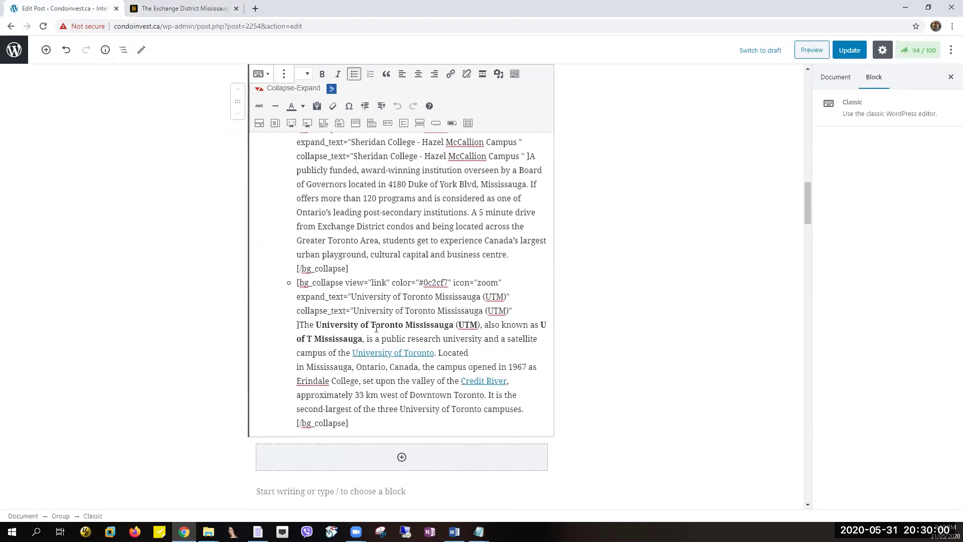
scroll(376, 334, "down", 8)
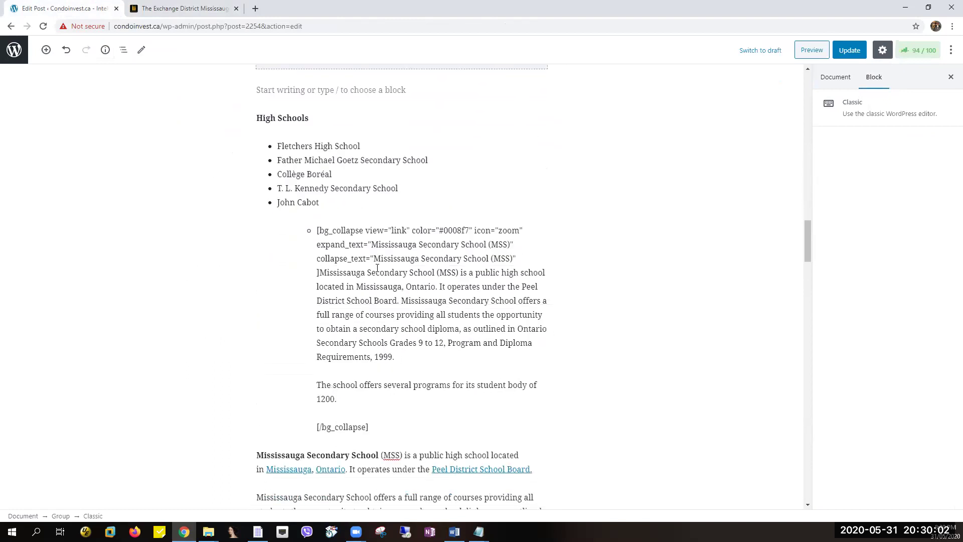
left_click(375, 340)
scroll(371, 401, "down", 2)
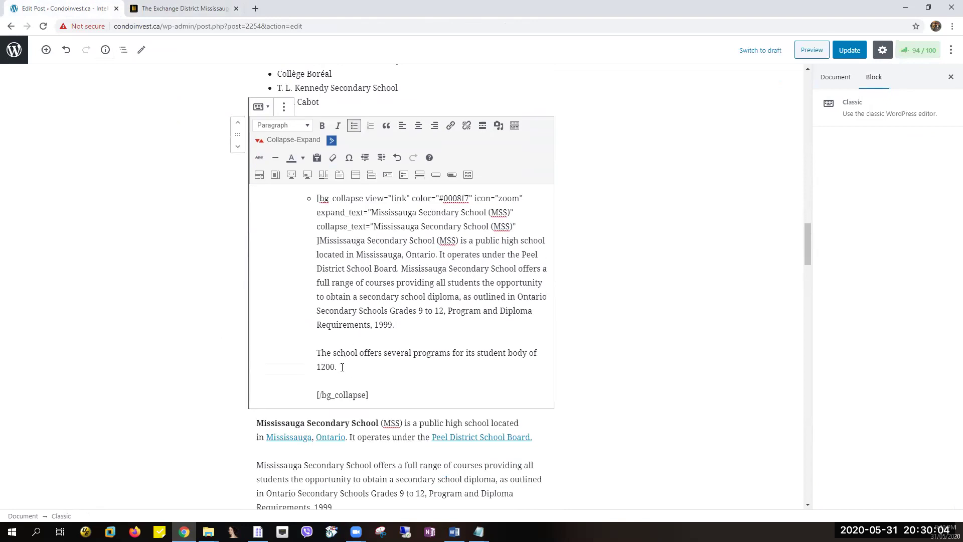
Step: Add a new bullet after the MSS [/bg_collapse] tag; open the Collapse-Expand dialog, then close it without inserting
left_click(383, 395)
key("Return")
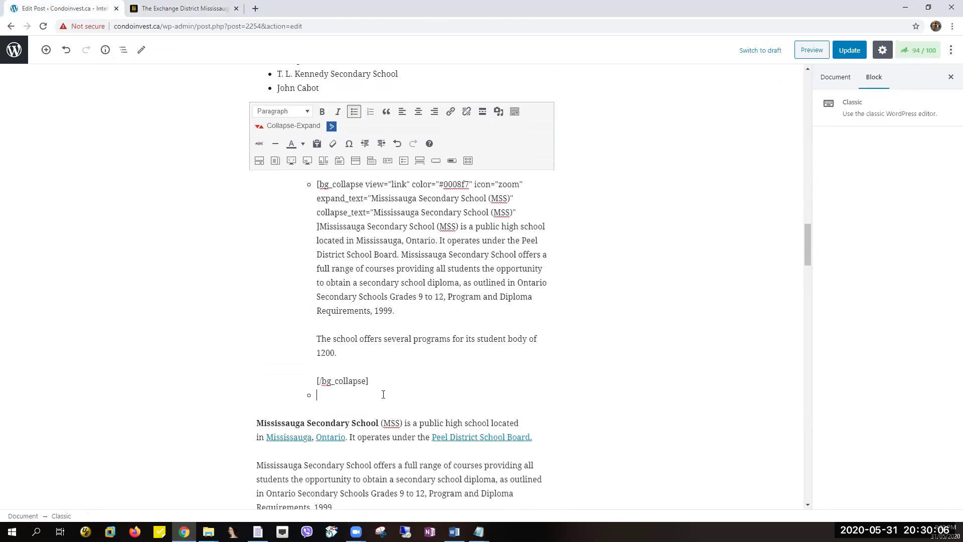
left_click(297, 132)
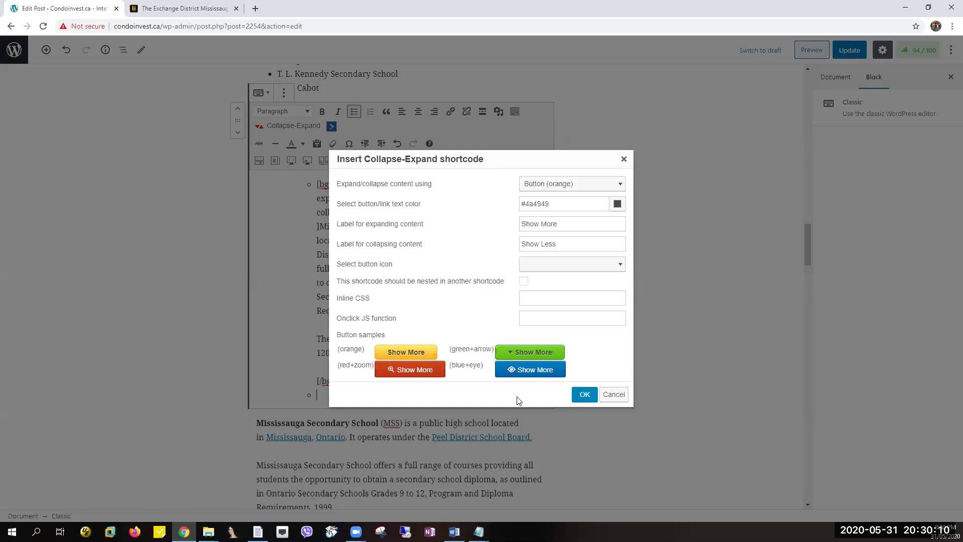
left_click(624, 159)
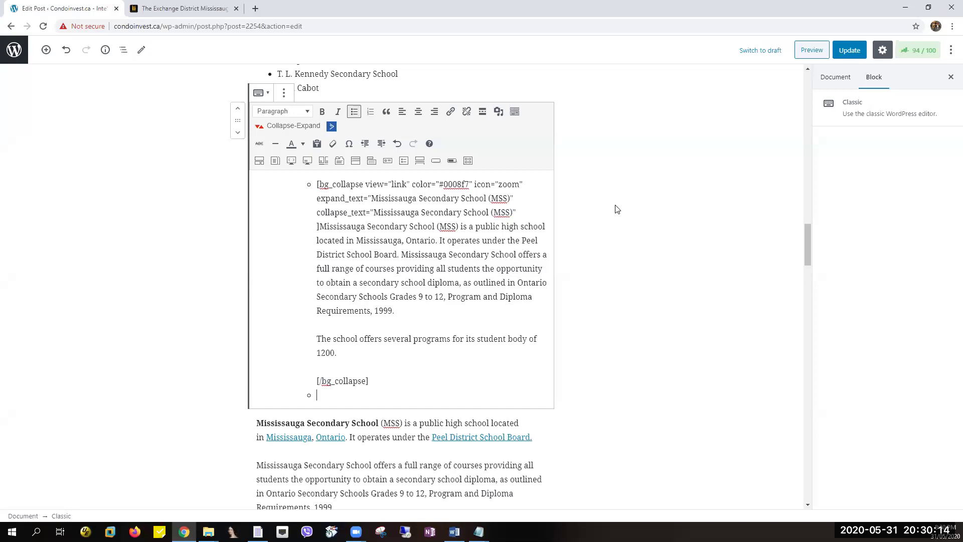